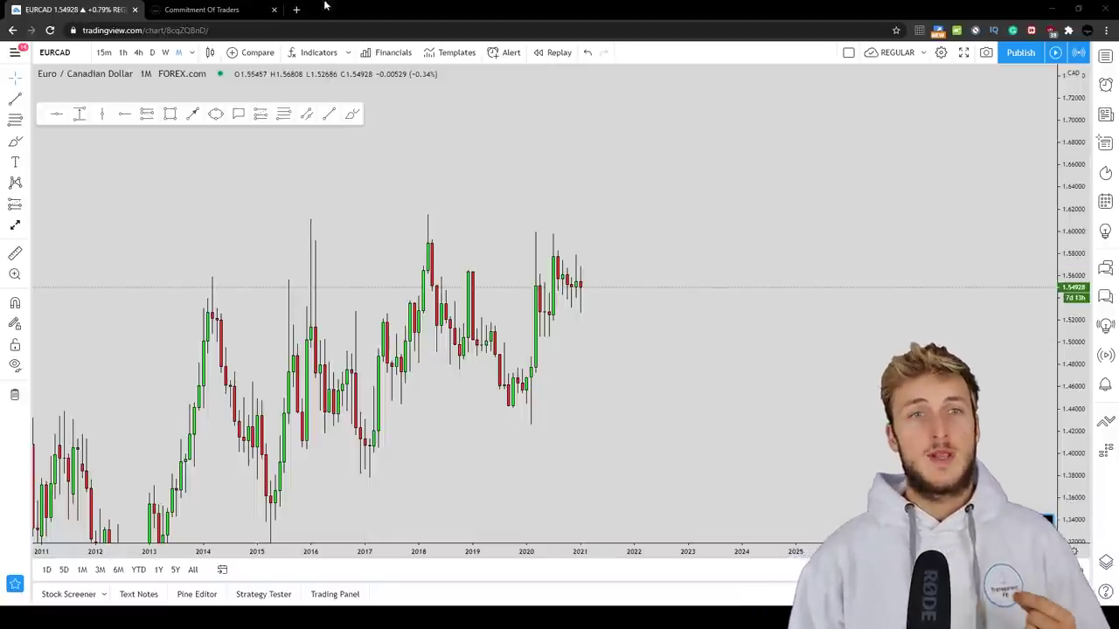
Switch to the Commitment of Traders page, review the EUR and CAD position tables, and return to the EURCAD chart.
left_click(248, 8)
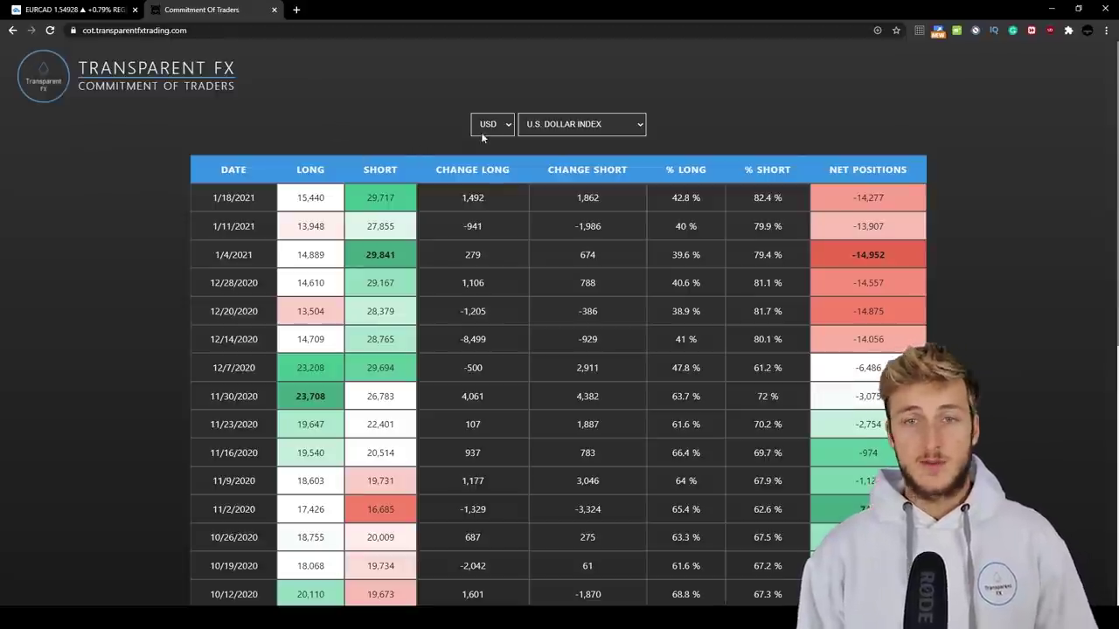
key("e")
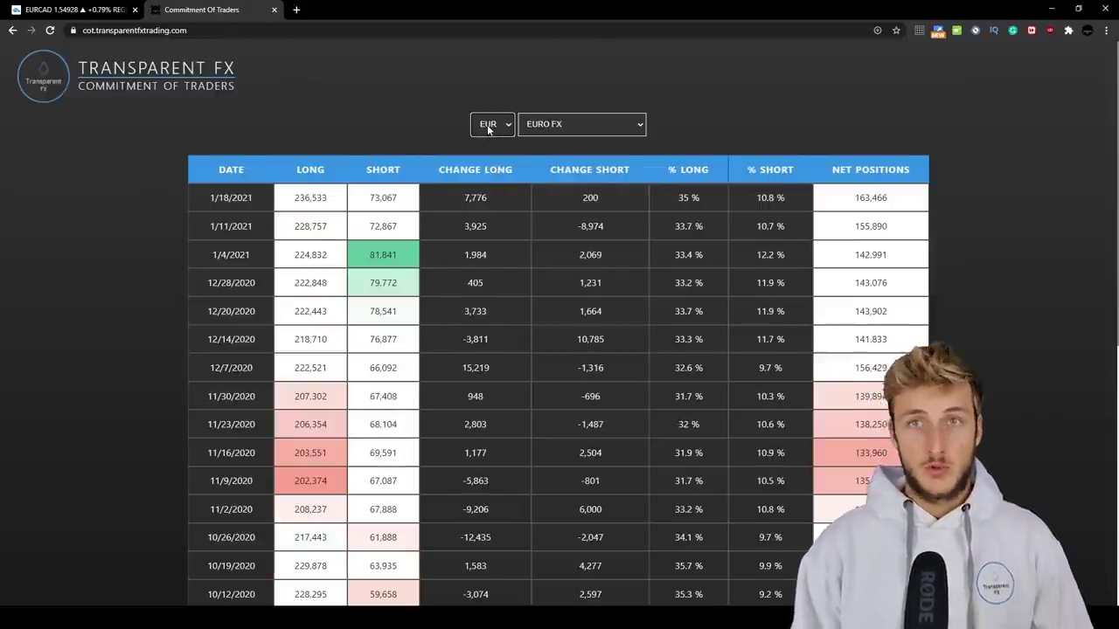
key("c")
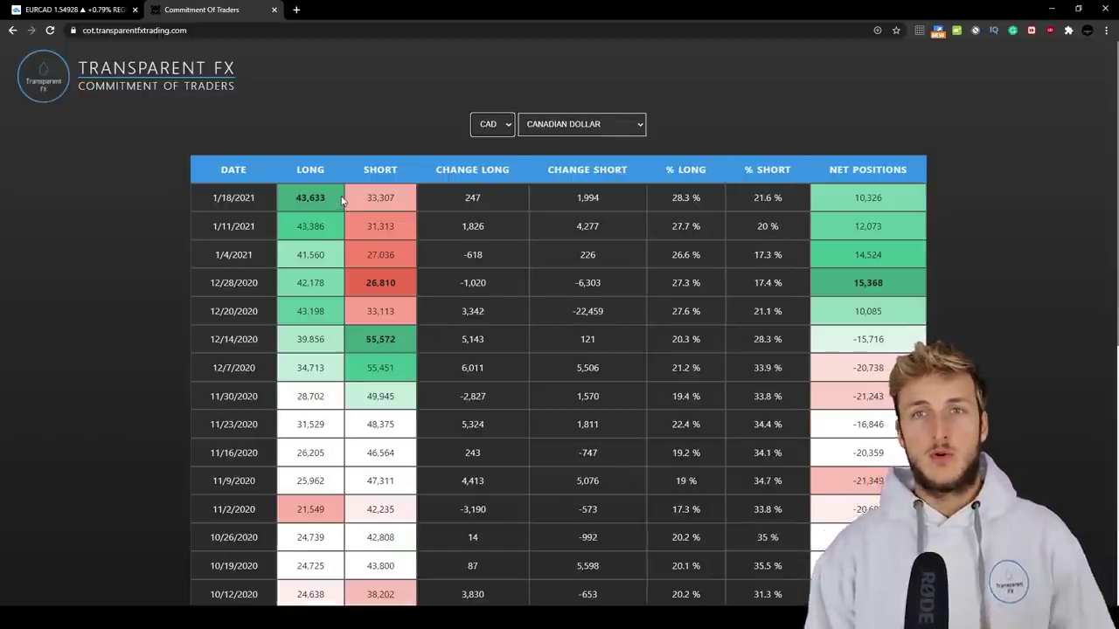
left_click_drag(74, 83, 285, 87)
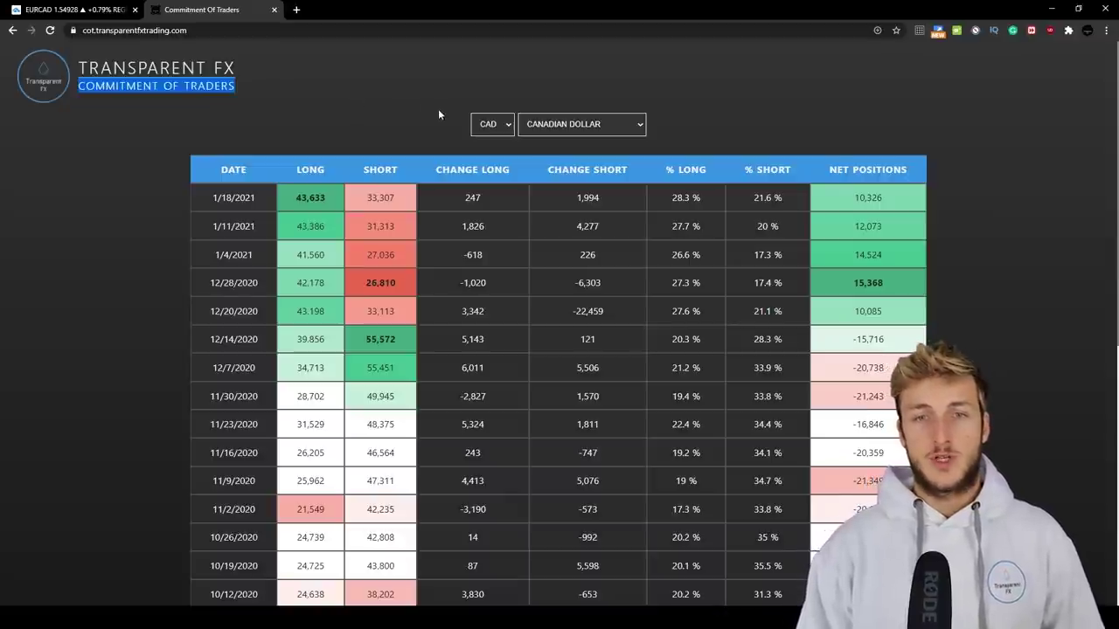
left_click_drag(456, 201, 758, 354)
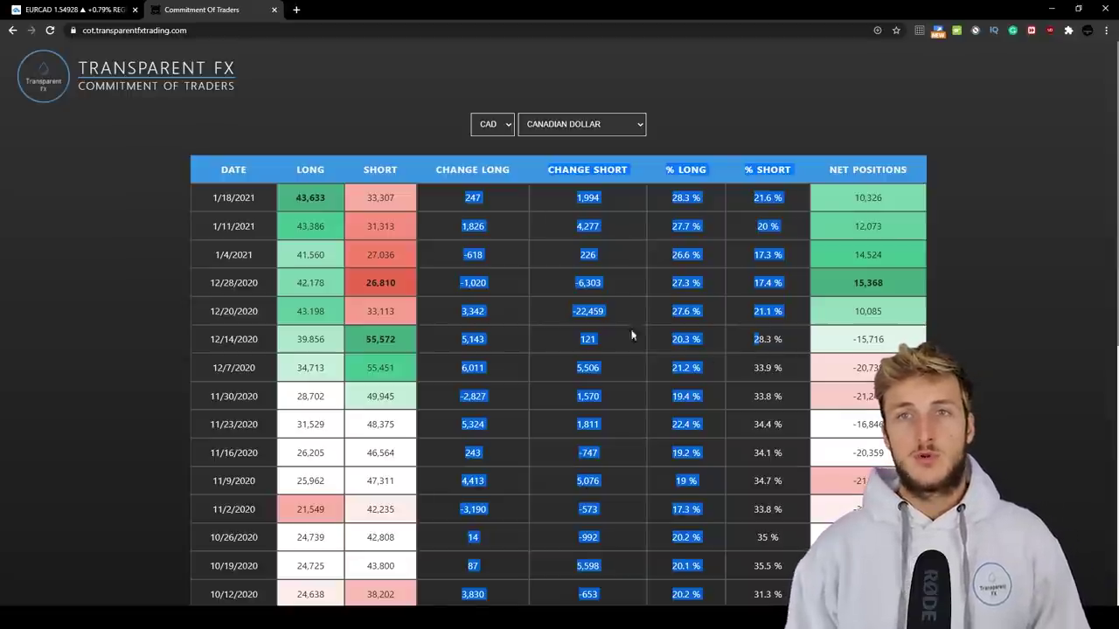
left_click(394, 110)
key("ctrl+shift+Tab")
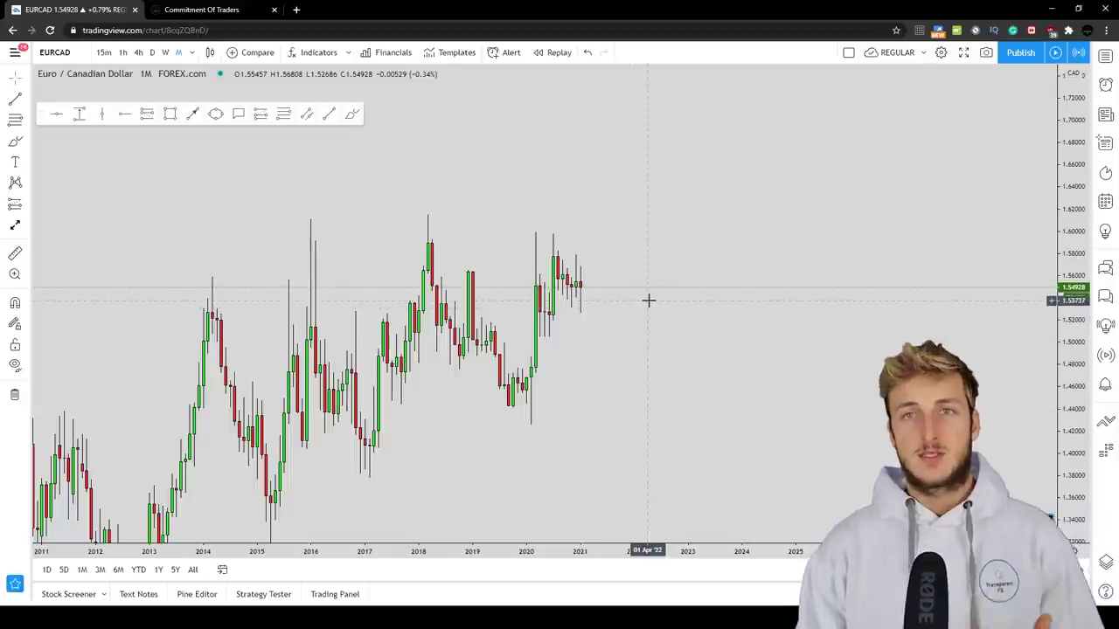
Draw a thin rectangle zone at about 1.5535 to 1.5575, from February 2020 to November 2021, on the monthly EURCAD chart.
mouse_move(579, 494)
scroll(557, 517, "up", 2)
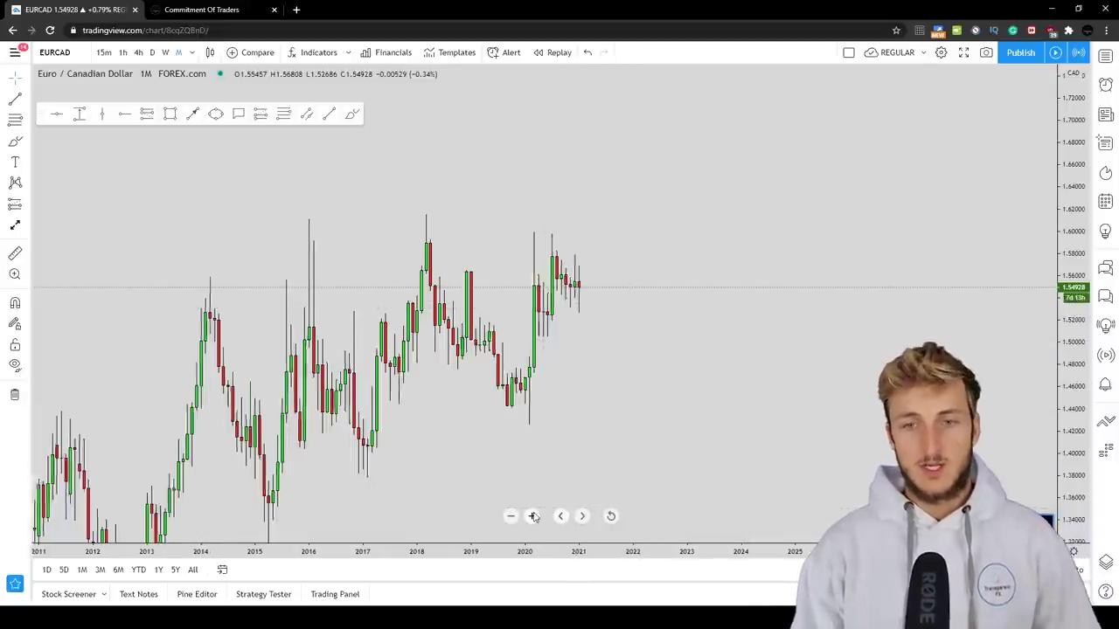
right_click(620, 431)
key("Escape")
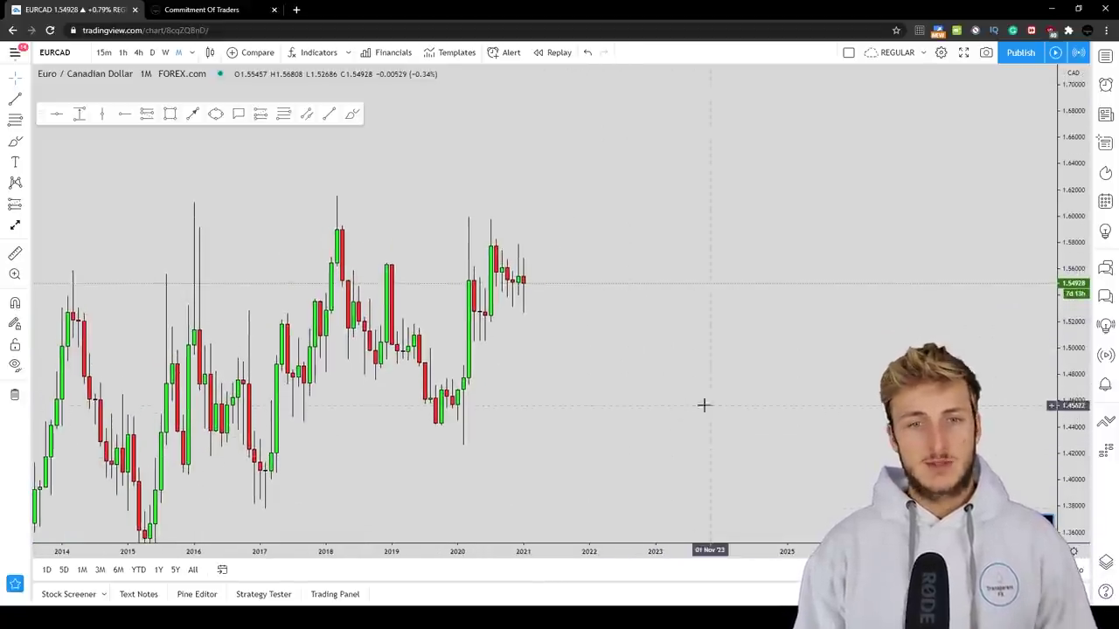
right_click(630, 330)
left_click_drag(587, 387, 605, 387)
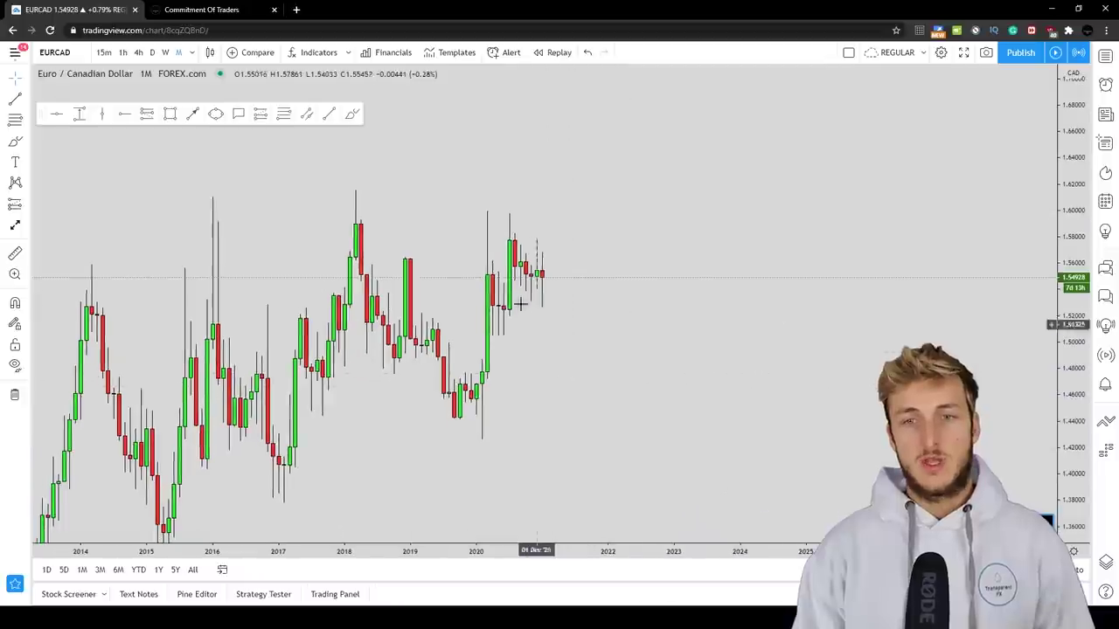
left_click(170, 115)
left_click(481, 270)
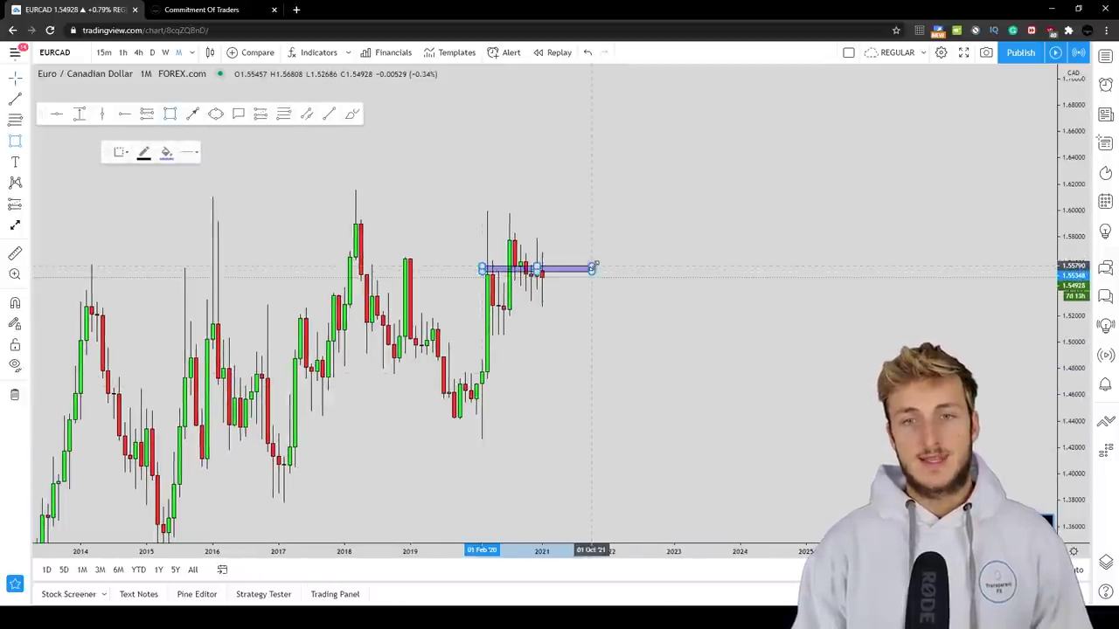
left_click(598, 265)
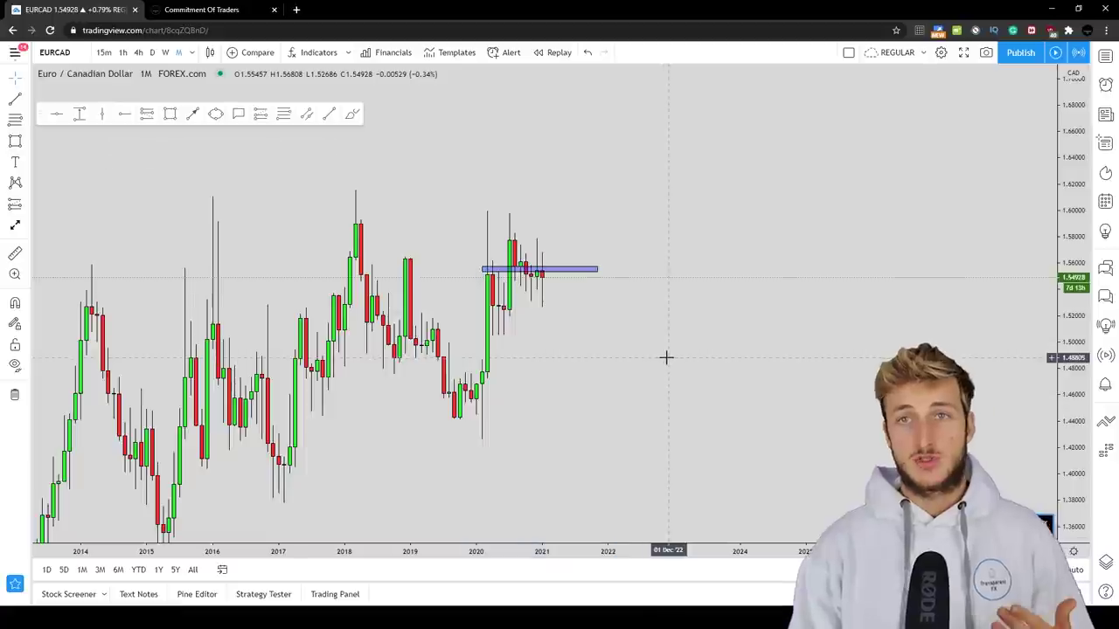
Brush red marks on the candles touching the zone in 2020 and 2021, with downward strokes showing the drops.
left_click(352, 115)
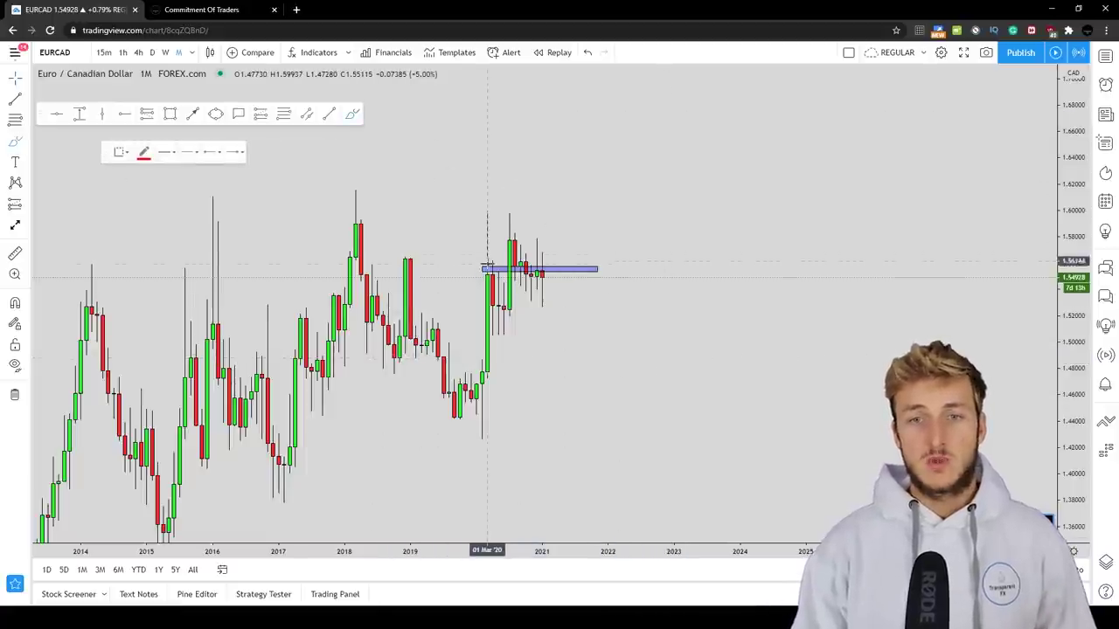
mouse_move(487, 265)
left_mouse_down()
mouse_move(510, 327)
mouse_move(513, 234)
left_mouse_up()
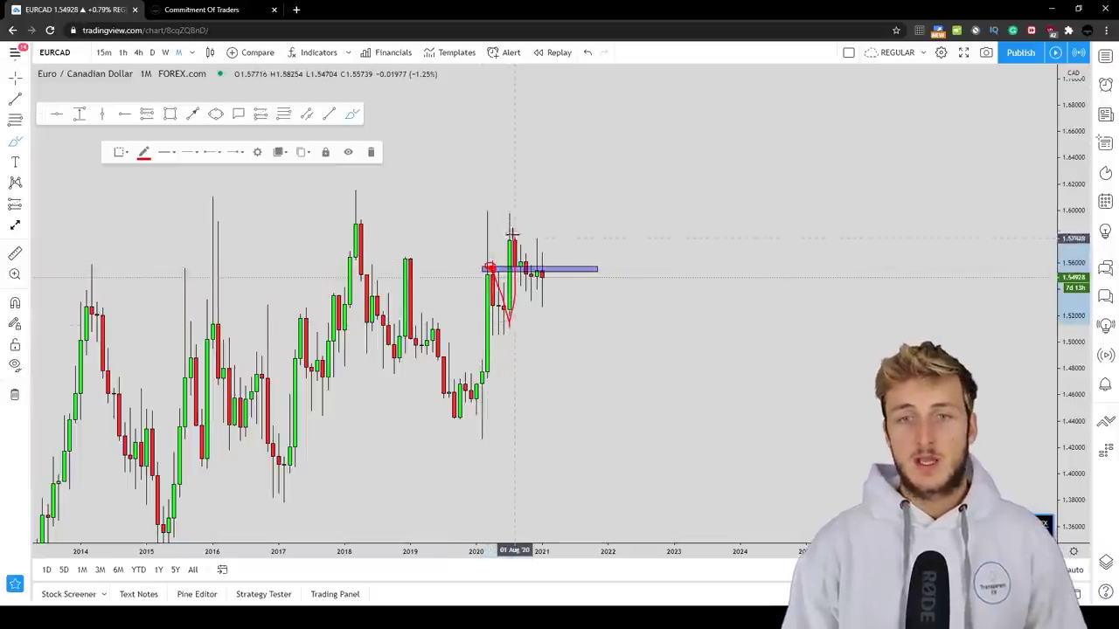
left_click(586, 52)
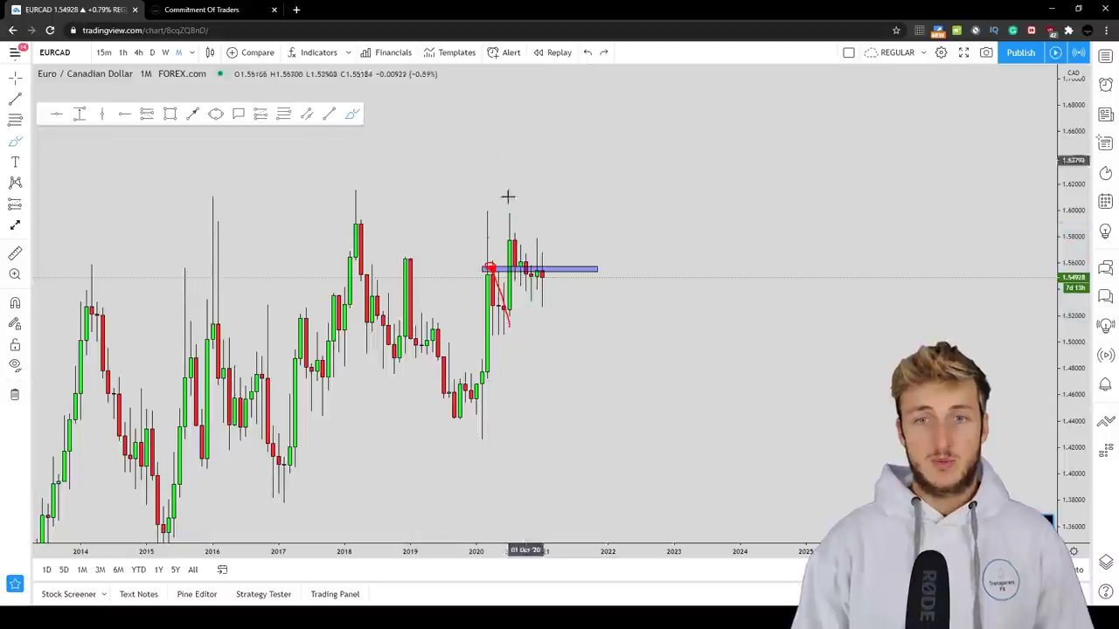
left_click(521, 270)
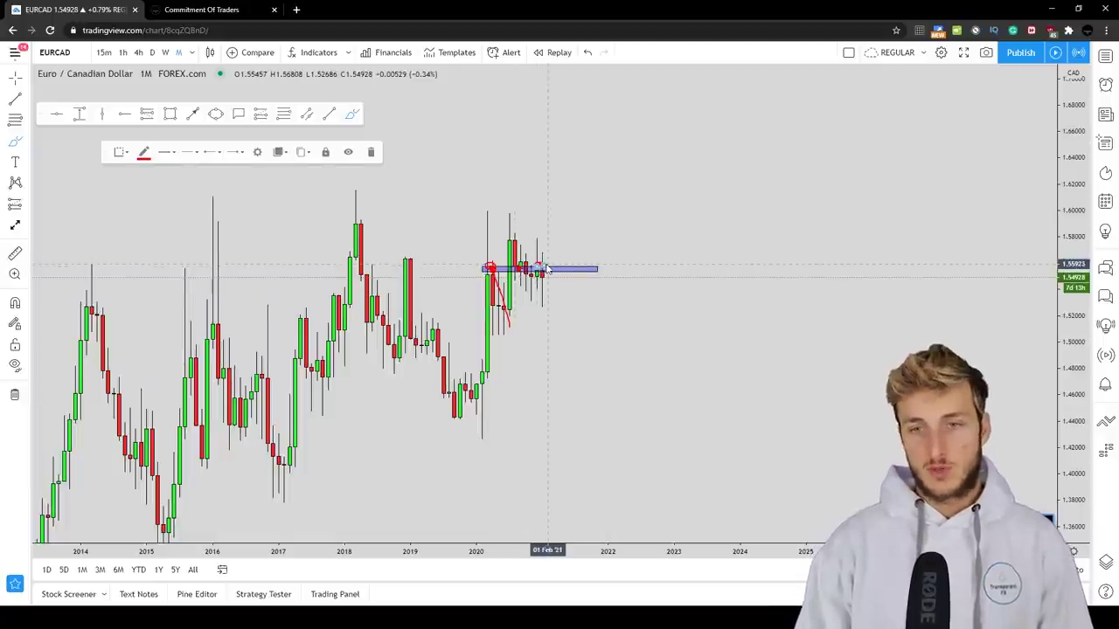
left_click_drag(537, 260, 556, 281)
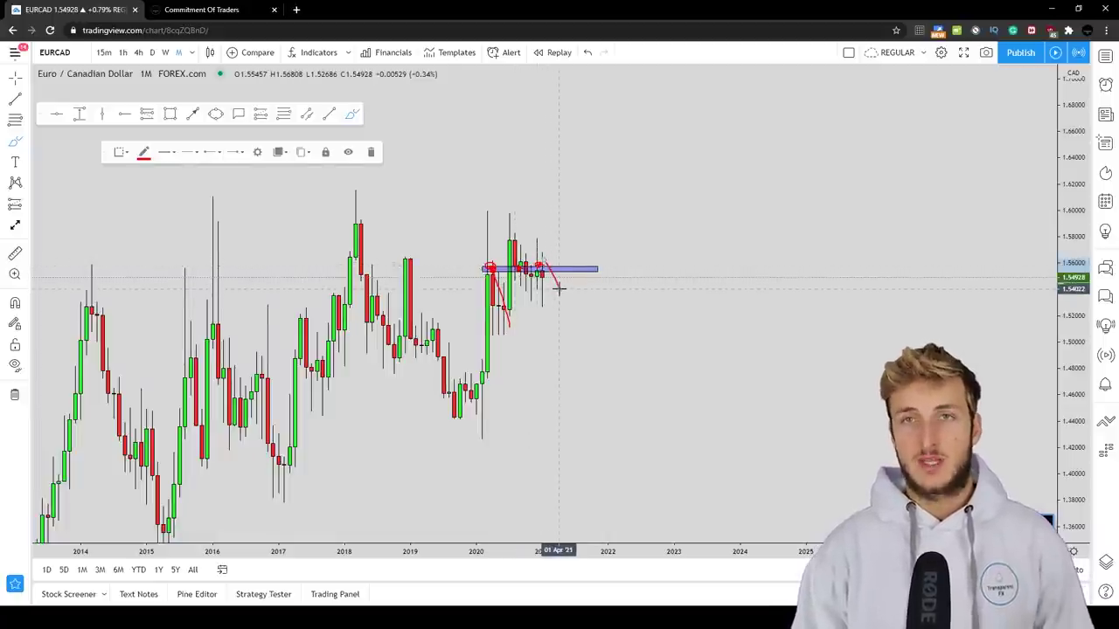
Undo the red brush marks, stroke once along the rectangle zone, and delete that stroke.
left_click(589, 52)
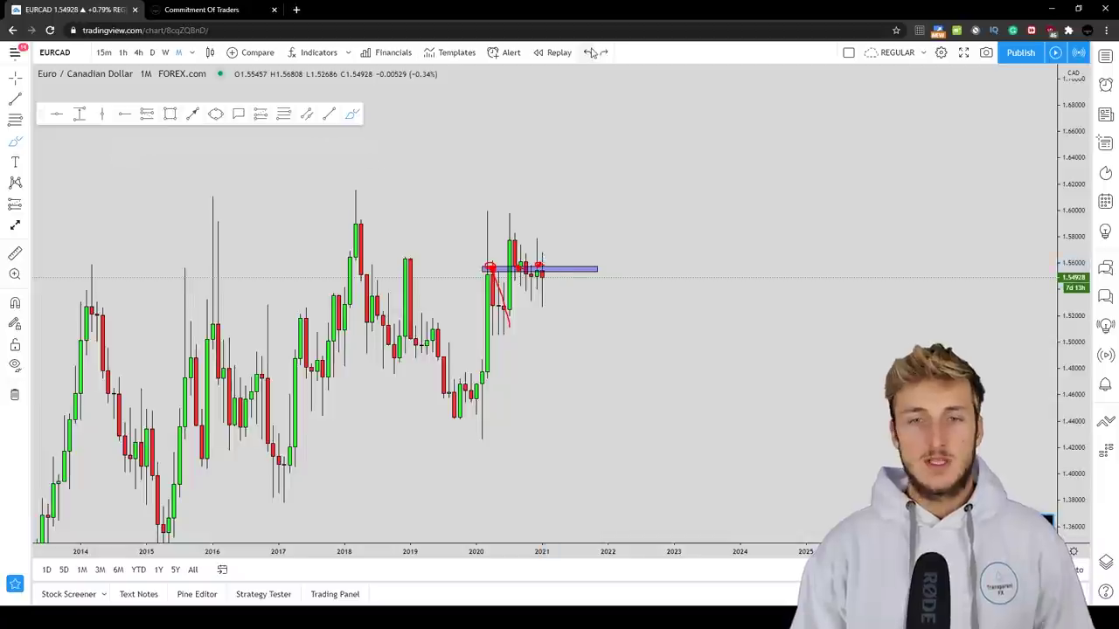
left_click(591, 52)
left_click_drag(475, 267, 581, 265)
left_click(371, 153)
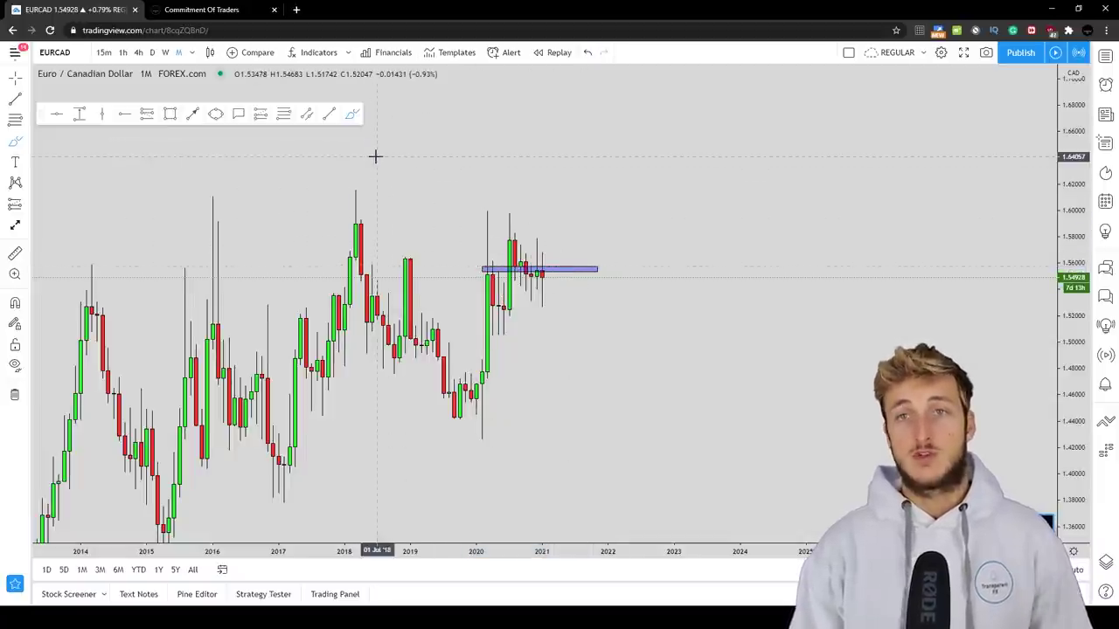
Change the chart style to Line and brush red marks where the line meets the rectangle zone.
left_click(210, 53)
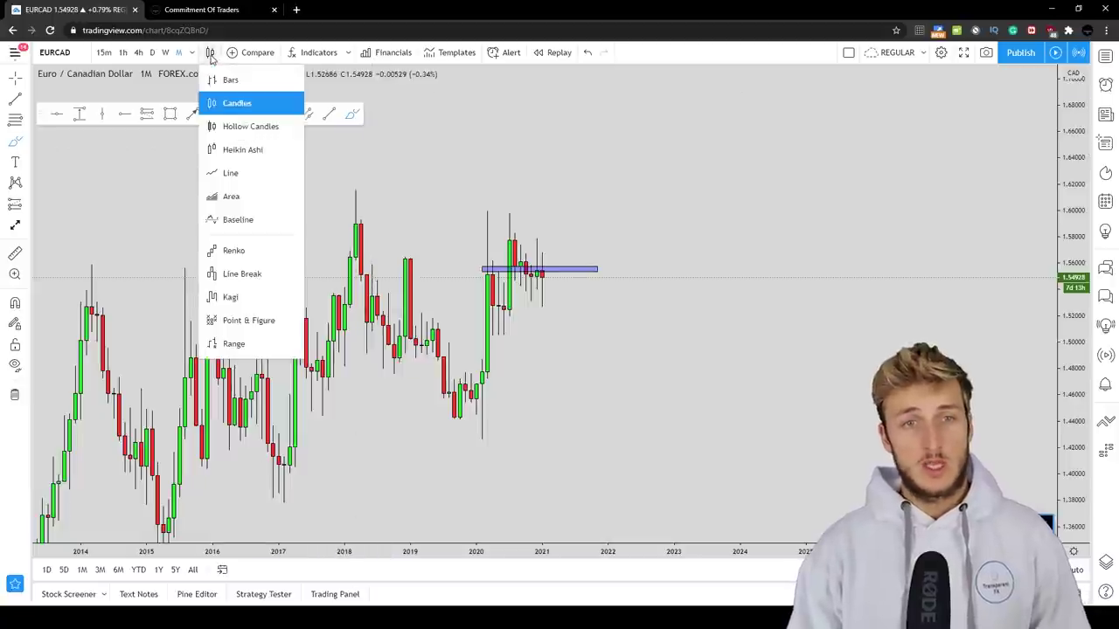
left_click(234, 169)
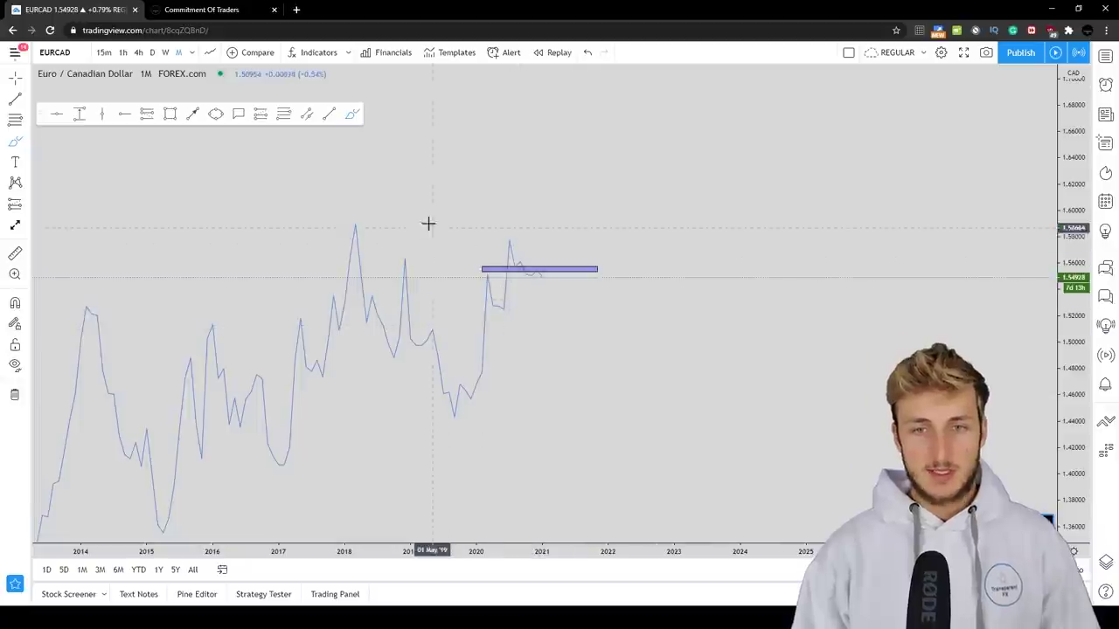
left_click(487, 276)
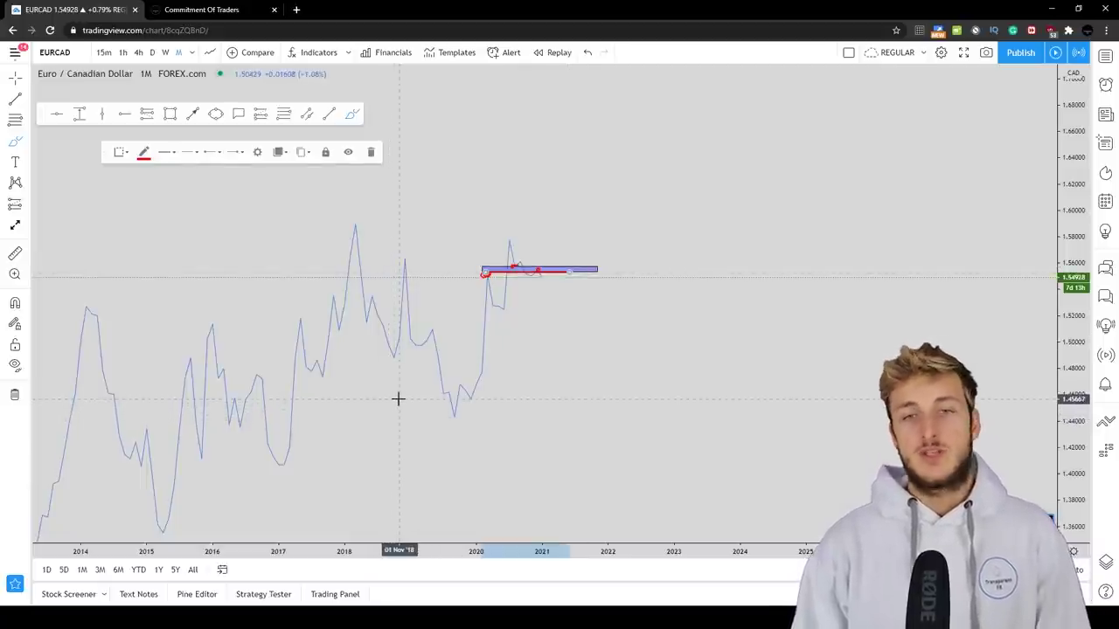
Undo the brush marks on the line chart and change the chart style back to Candles.
left_click(589, 53)
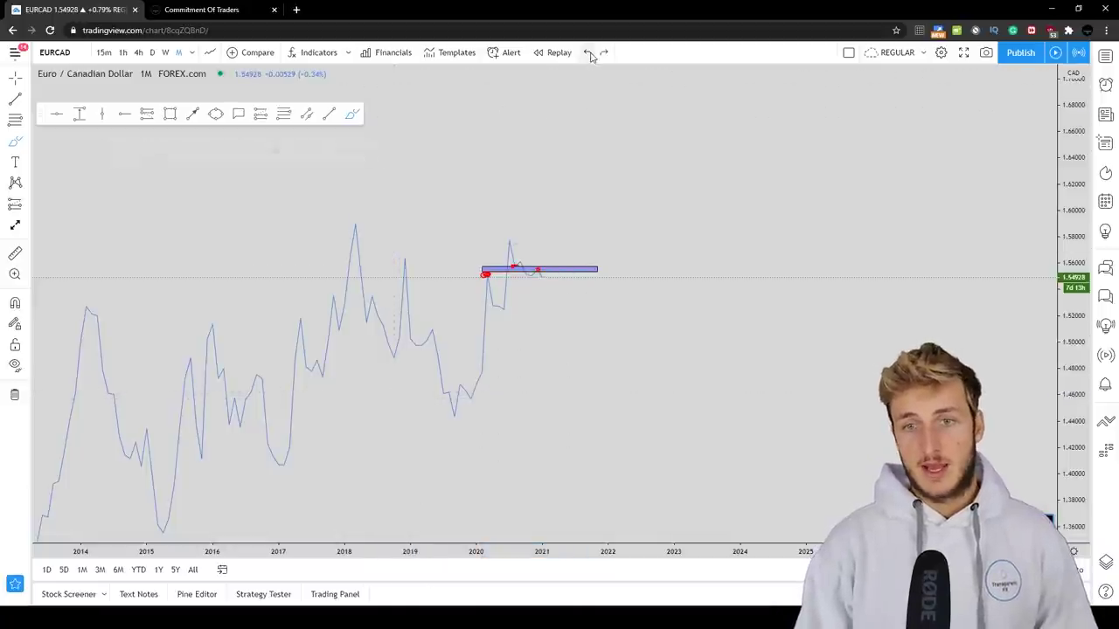
left_click(209, 53)
left_click(229, 103)
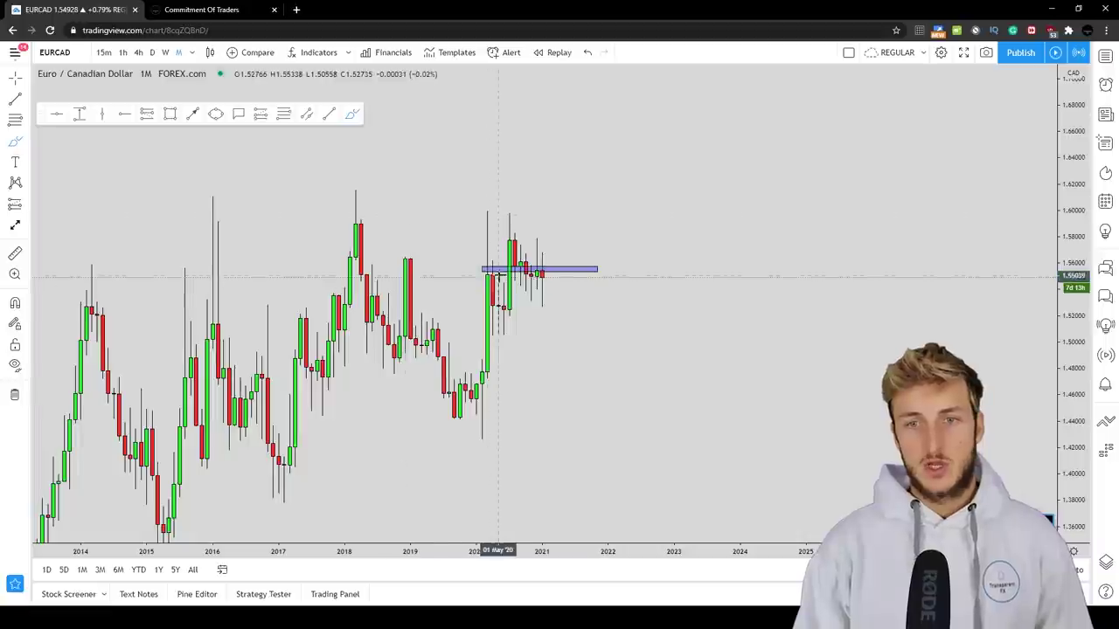
Brush one stroke along the zone and one falling from the latest candle to about 1.514, removing each again.
left_click(481, 270)
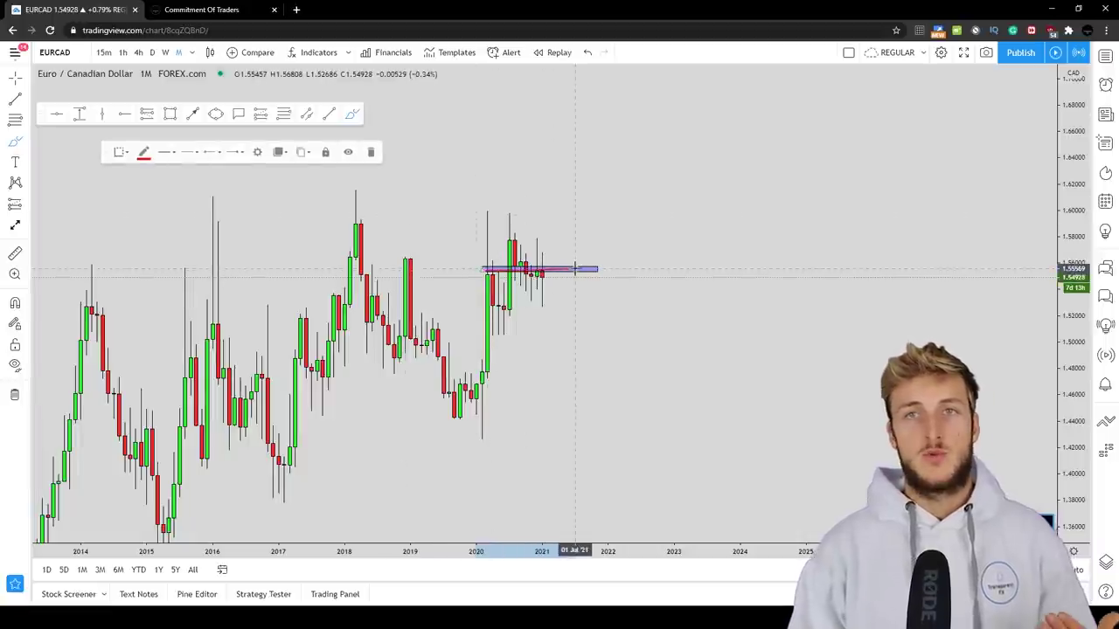
left_click(551, 175)
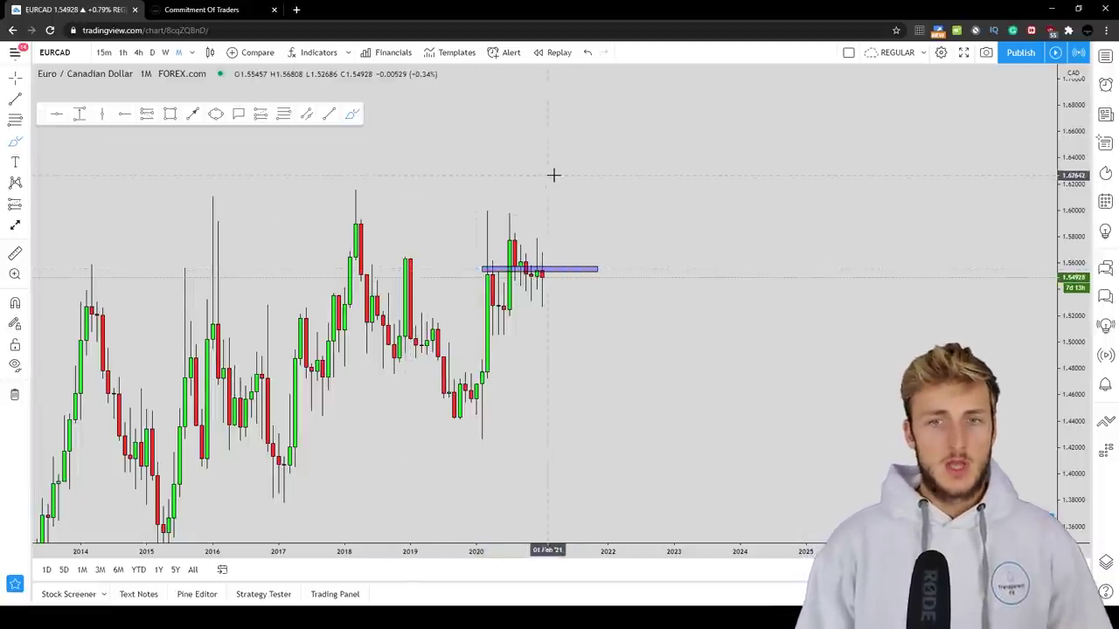
left_click_drag(542, 274, 566, 322)
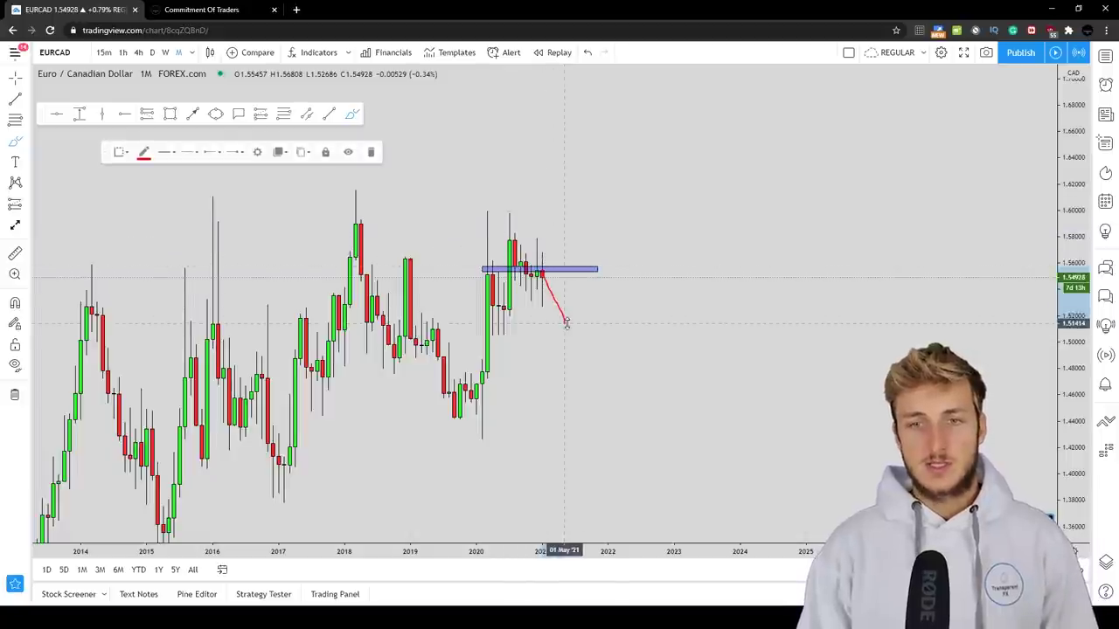
left_click(371, 153)
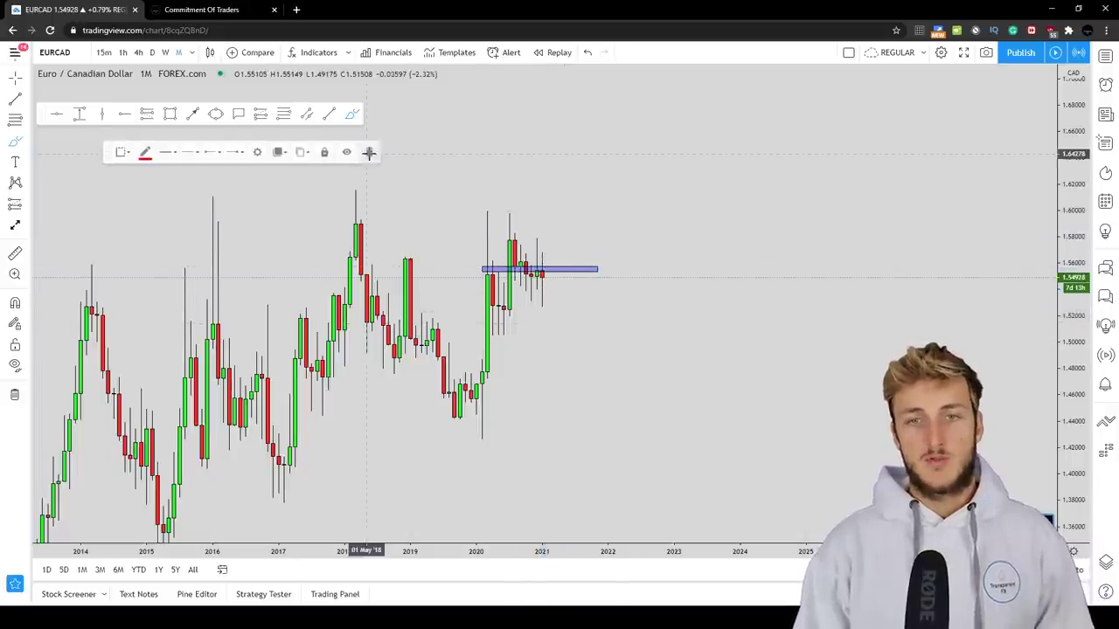
Delete the thin rectangle zone around the 2020 and 2021 candles.
left_click_drag(522, 367, 609, 381)
left_click(512, 516)
left_click_drag(752, 452, 592, 407)
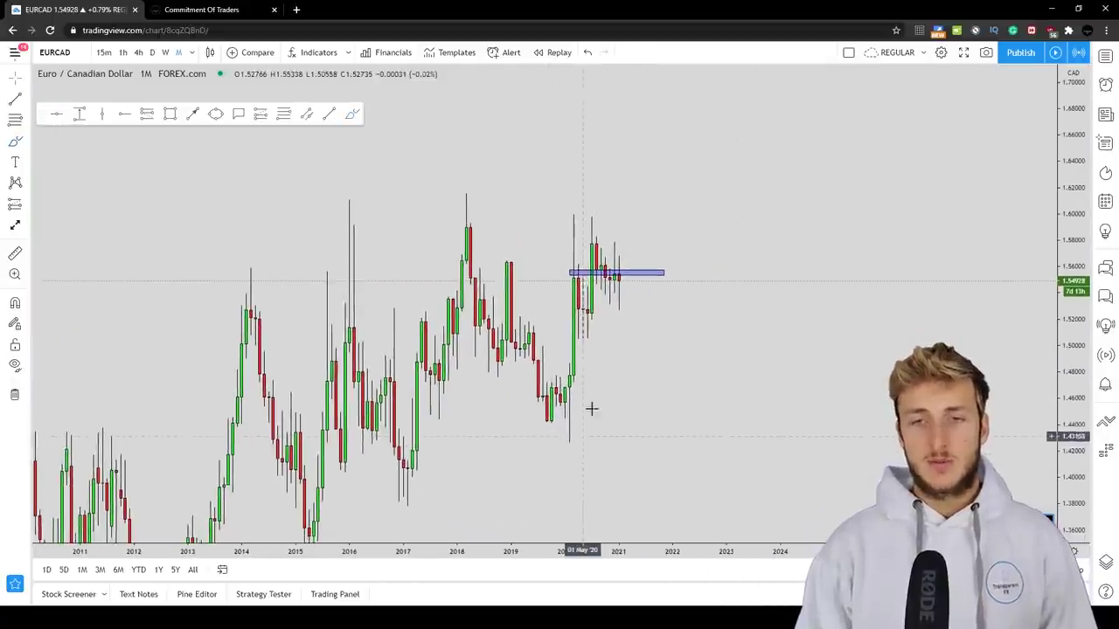
left_click(629, 277)
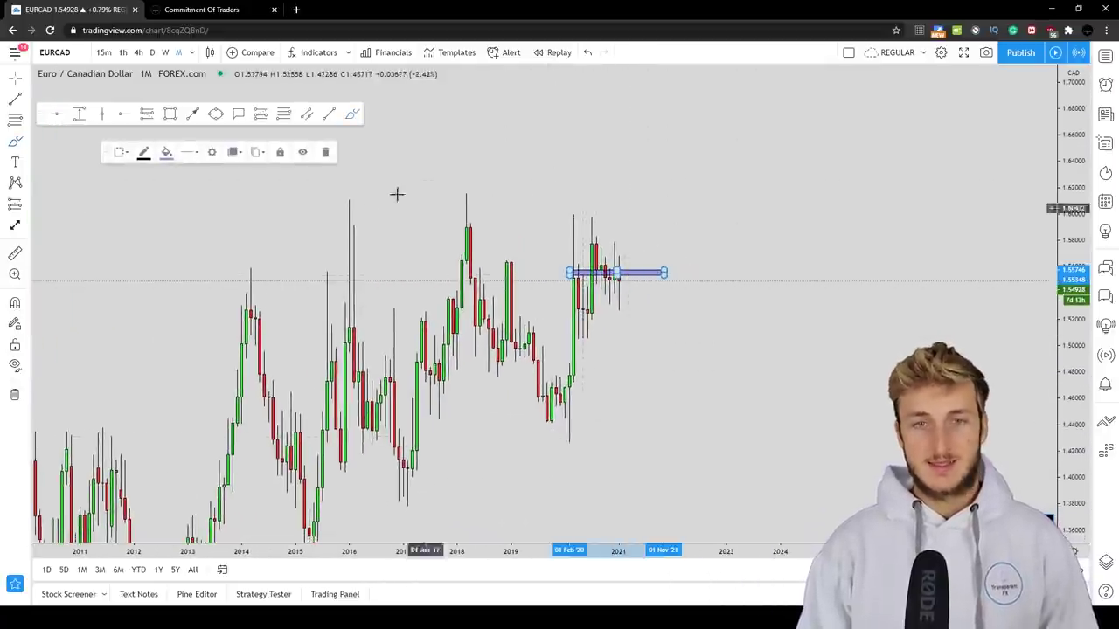
left_click(324, 152)
Draw a wide rectangle across the highs near 1.60 from 2015 to 2024, and brush red circles and downward strokes at its three rejections.
left_click(170, 114)
mouse_move(305, 224)
left_mouse_down()
mouse_move(689, 227)
mouse_move(785, 214)
left_mouse_up()
left_click(350, 113)
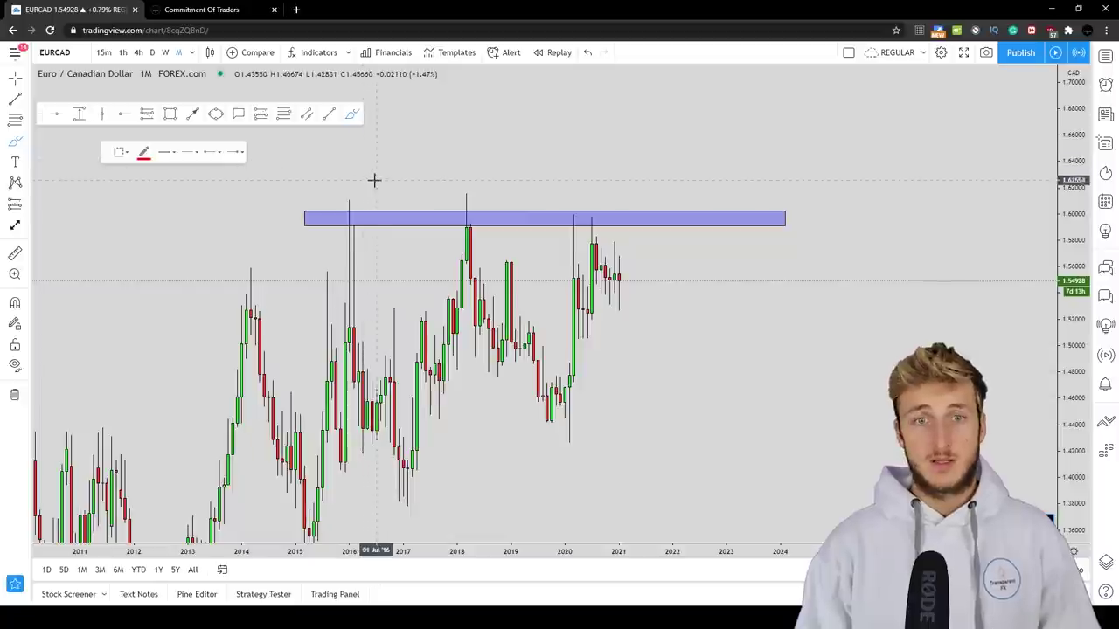
mouse_move(374, 180)
left_mouse_down()
mouse_move(350, 229)
mouse_move(344, 194)
mouse_move(411, 418)
left_mouse_up()
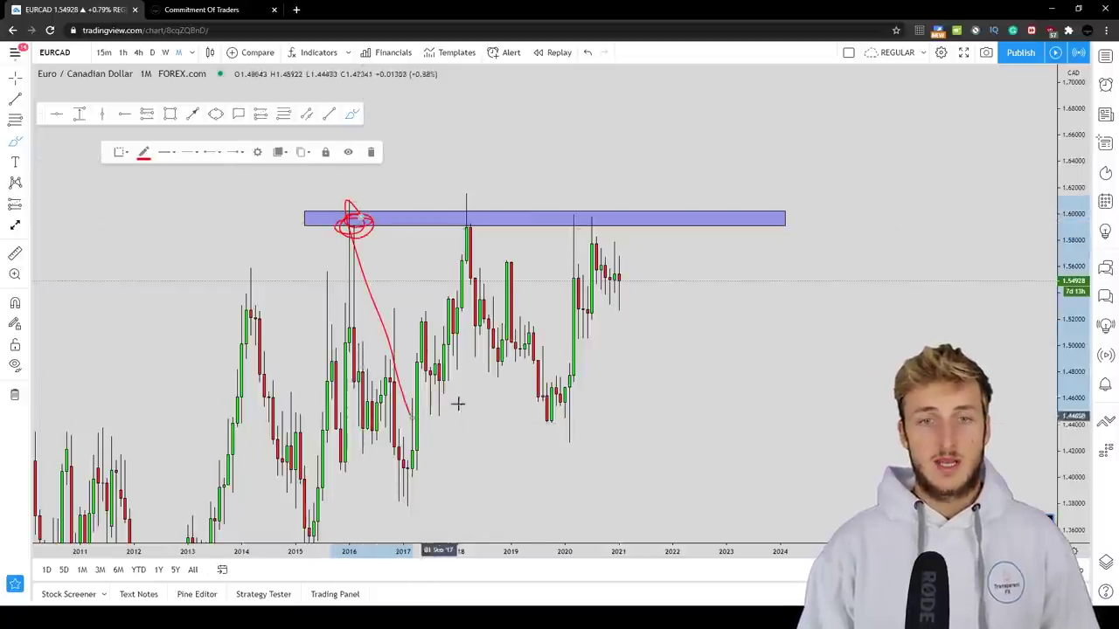
mouse_move(475, 217)
left_mouse_down()
mouse_move(454, 224)
mouse_move(464, 208)
mouse_move(516, 334)
left_mouse_up()
mouse_move(584, 212)
left_mouse_down()
mouse_move(594, 210)
mouse_move(577, 218)
mouse_move(640, 295)
left_mouse_up()
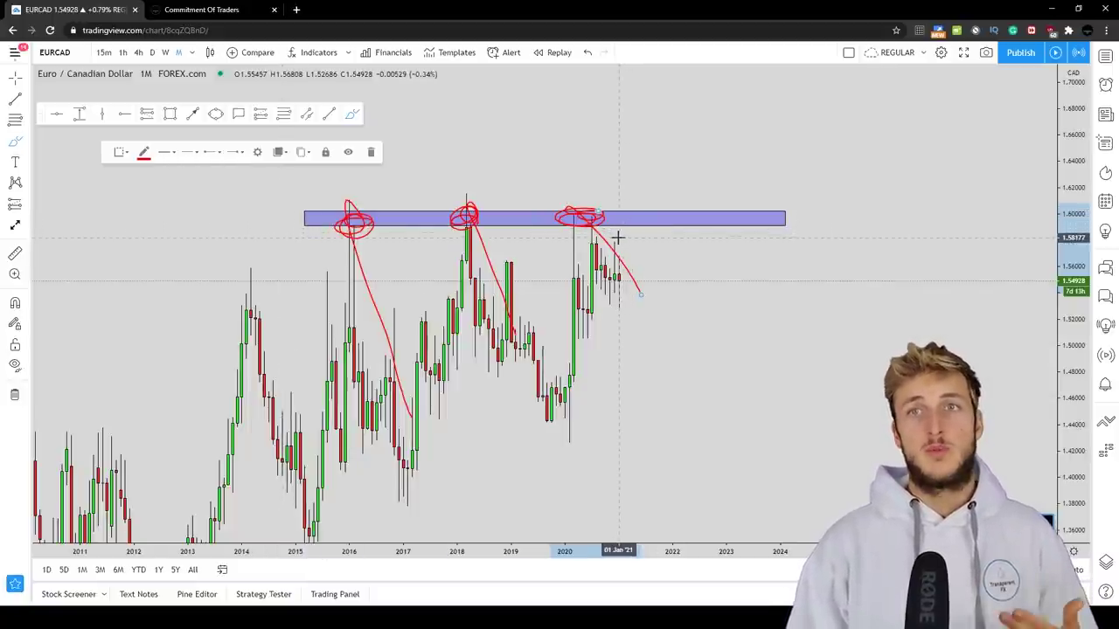
Undo the wide rectangle and its brush marks, and change the EURCAD chart to the weekly timeframe.
left_click(587, 53)
left_click(588, 54)
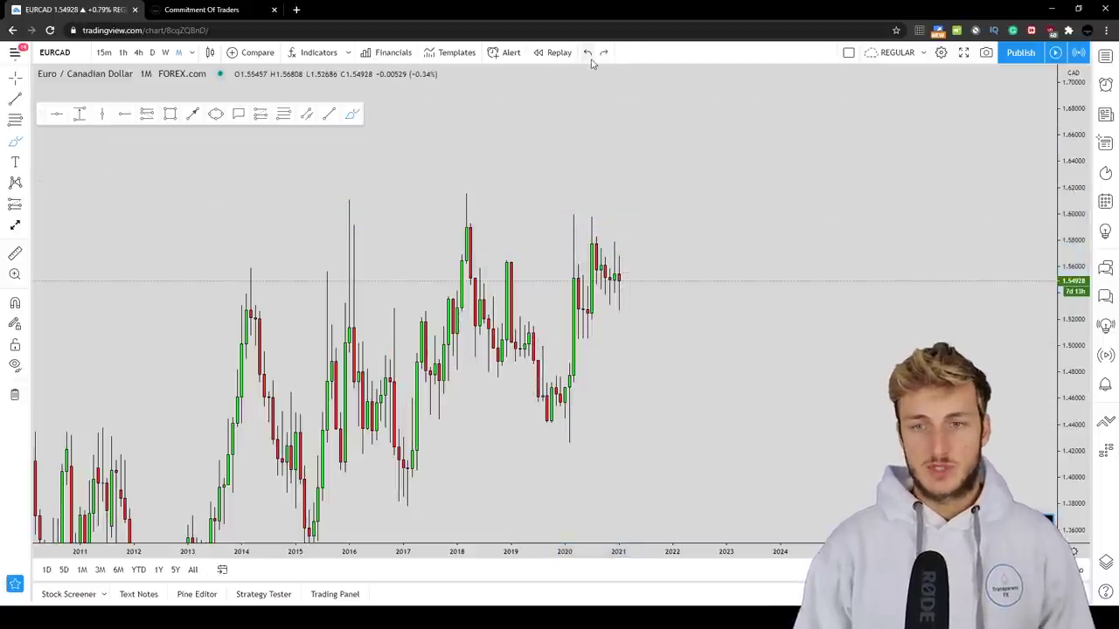
left_click(166, 52)
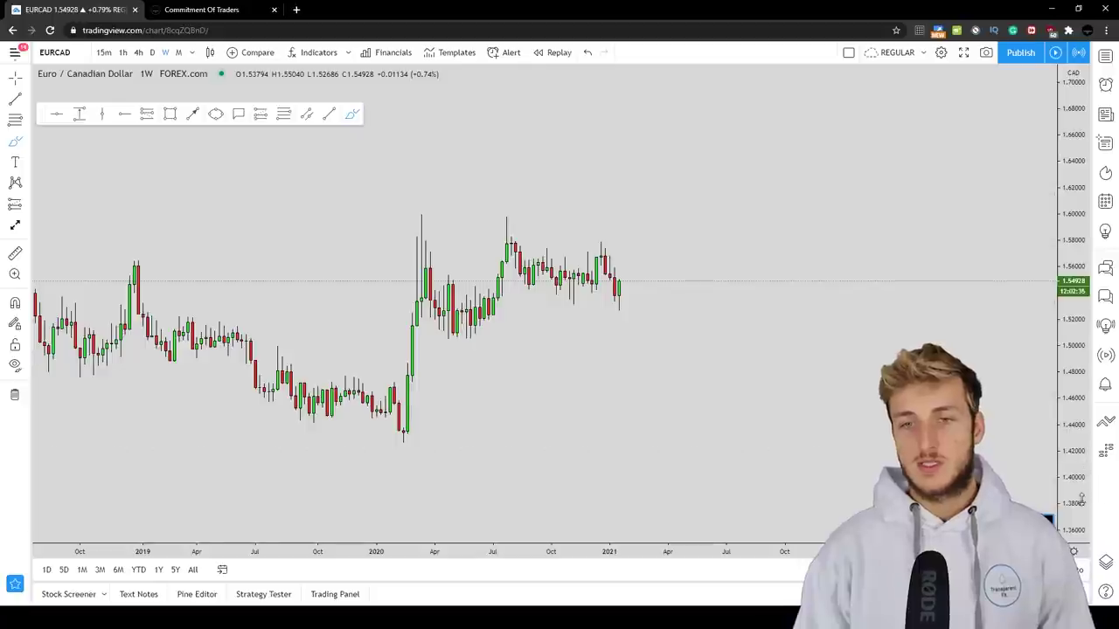
left_click_drag(1080, 498, 996, 395)
left_click_drag(816, 387, 612, 469)
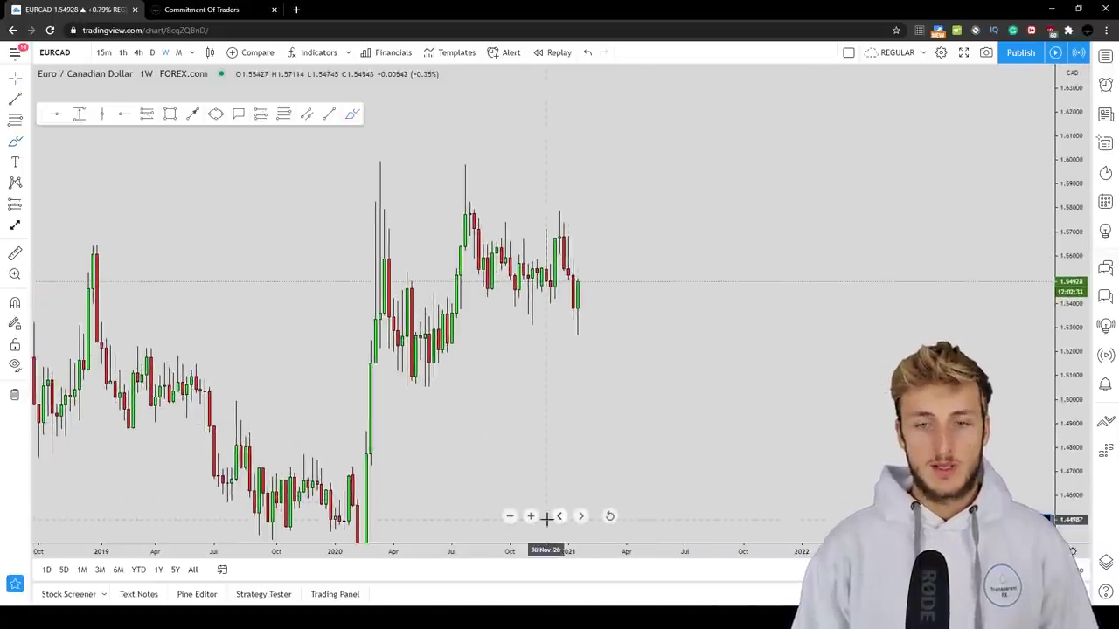
Brush red strokes following the drop from the December 2020 high to the January 2021 low and the rebound, and undo them.
scroll(647, 428, "up", 2)
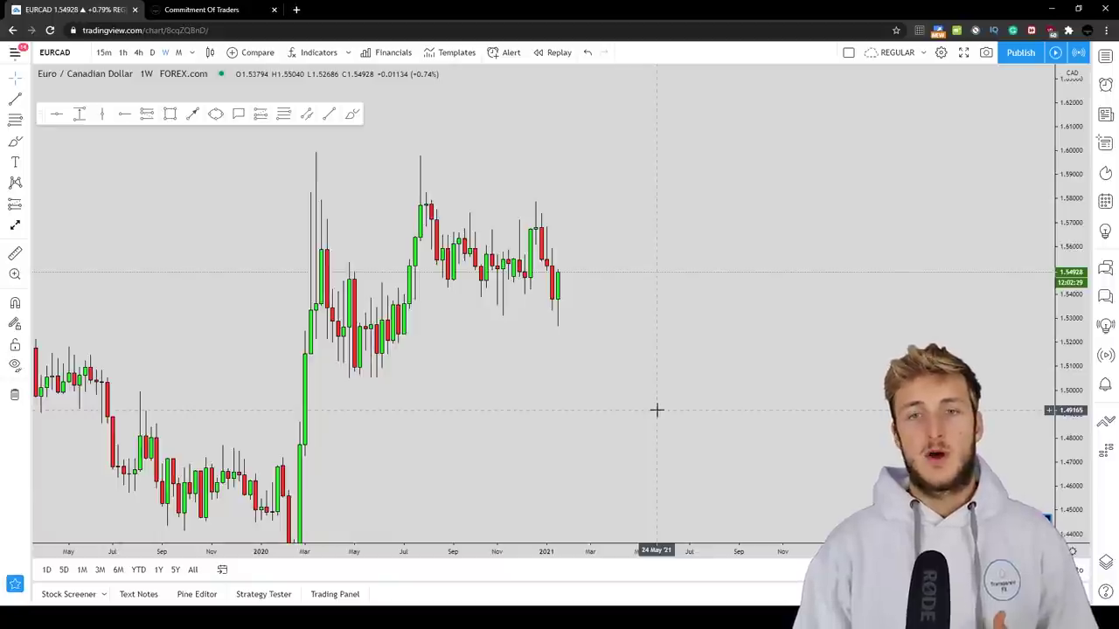
left_click(352, 114)
left_click_drag(534, 199, 556, 332)
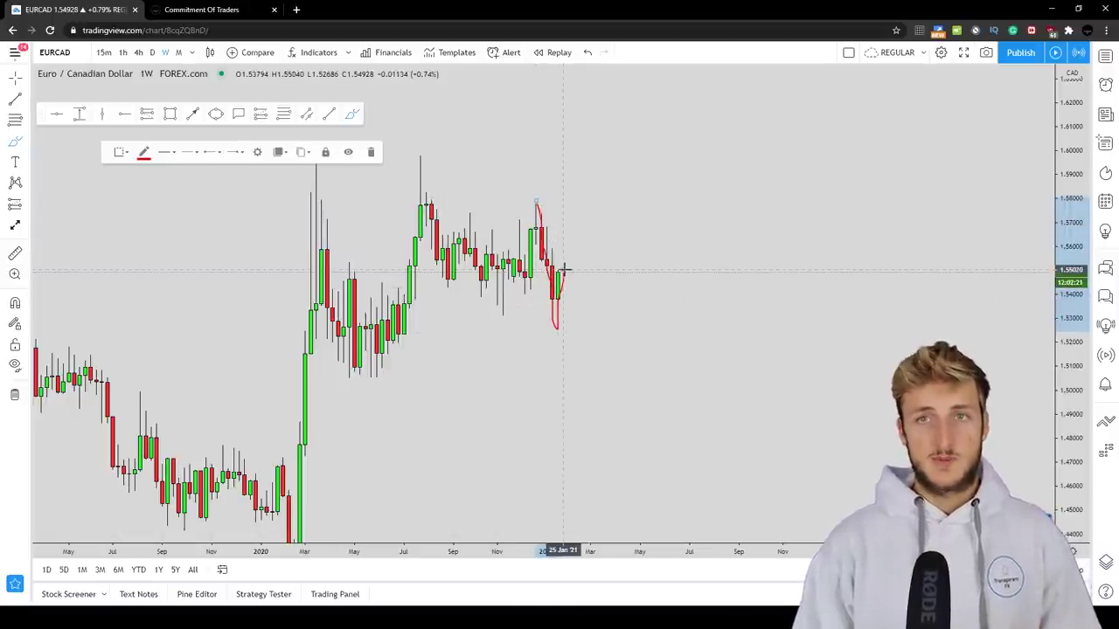
mouse_move(539, 200)
left_mouse_down()
mouse_move(551, 331)
mouse_move(564, 272)
left_mouse_up()
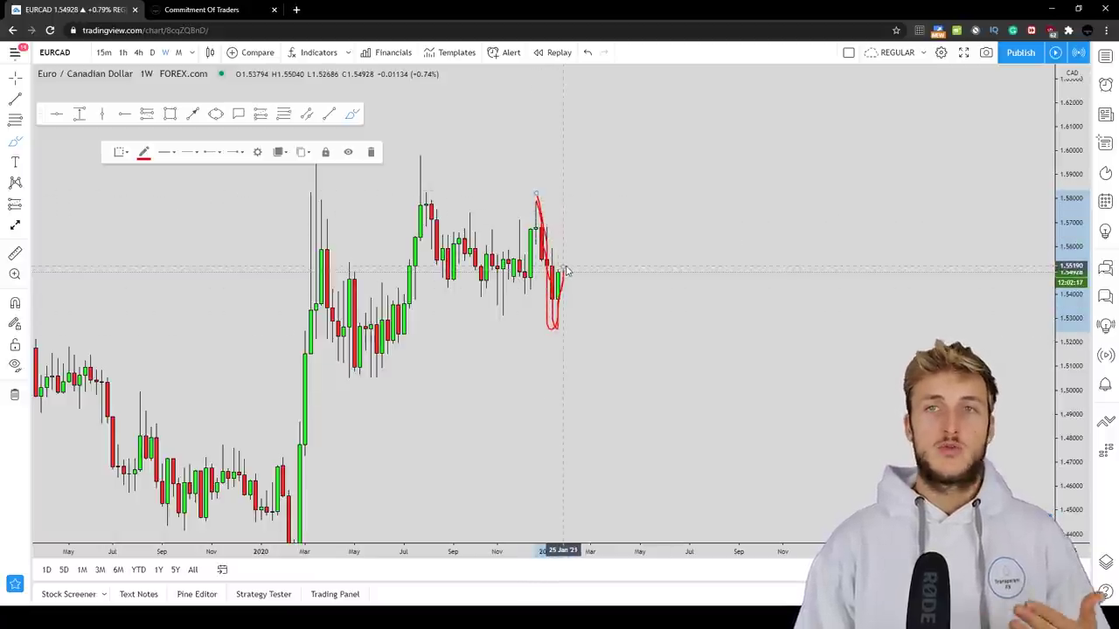
left_click(587, 54)
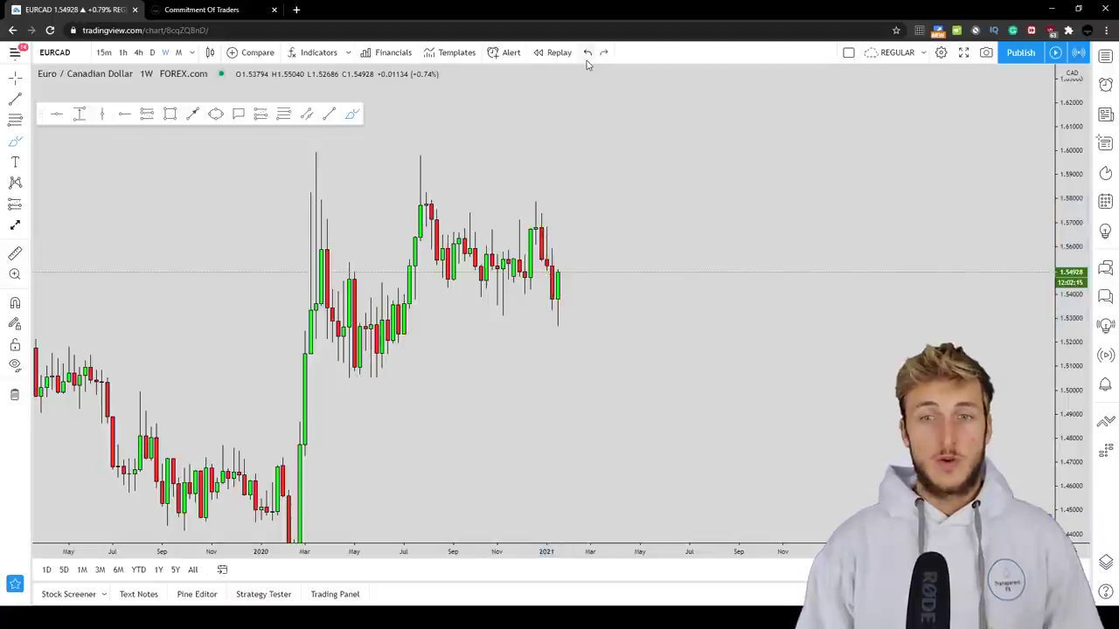
Draw a Fibonacci retracement from the December 2020 high near 1.579 to the January 2021 low near 1.527.
left_click(267, 115)
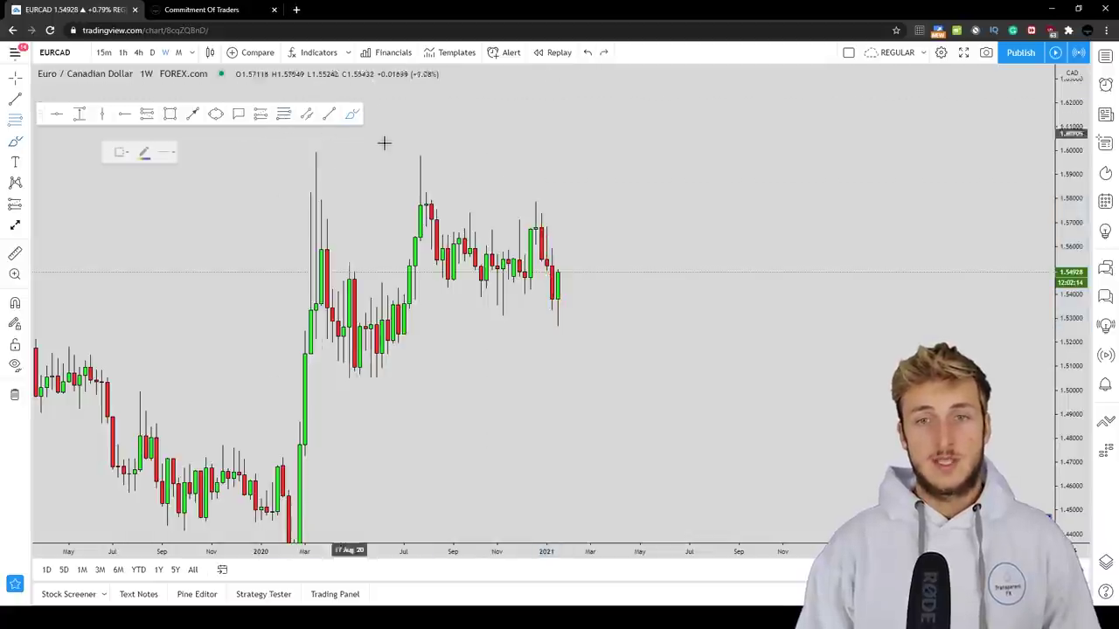
left_click(534, 201)
key("Escape")
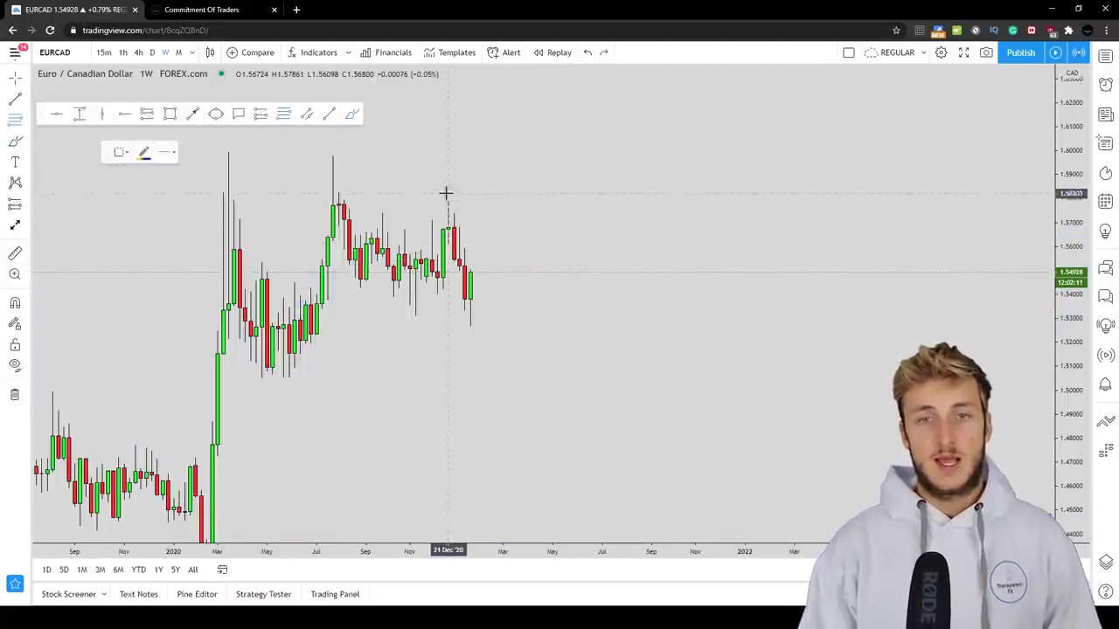
left_click(447, 201)
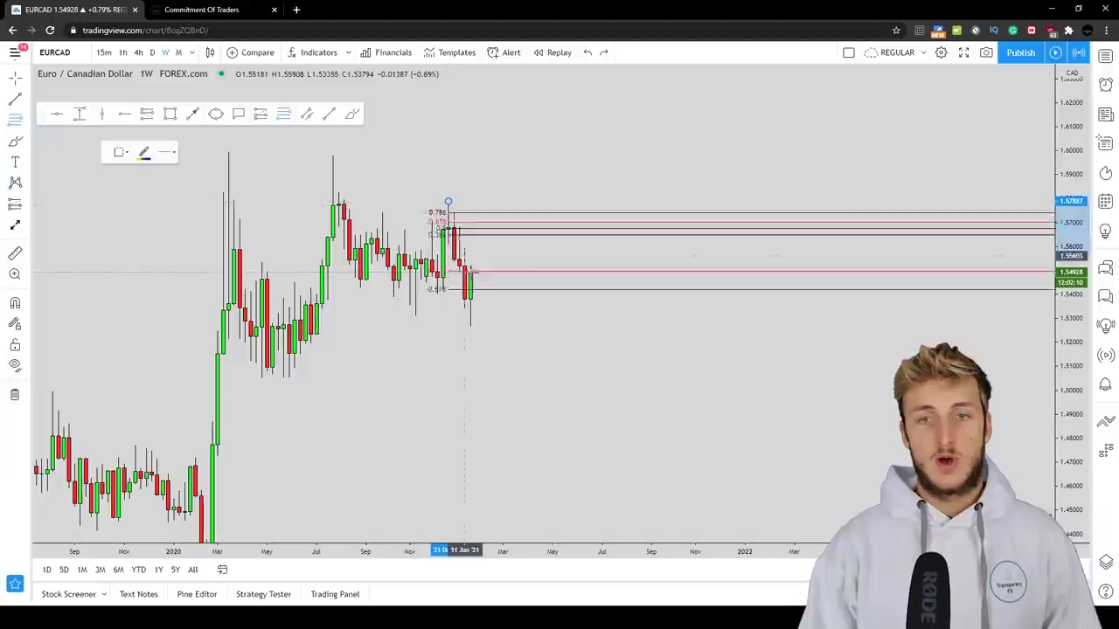
left_click(472, 323)
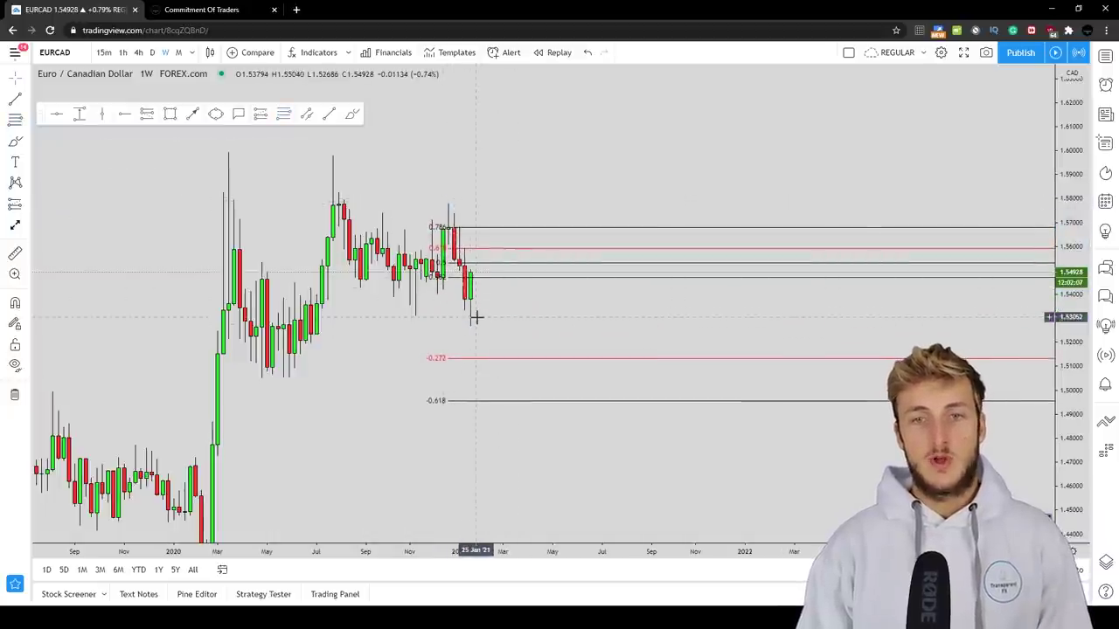
scroll(616, 361, "left", 3)
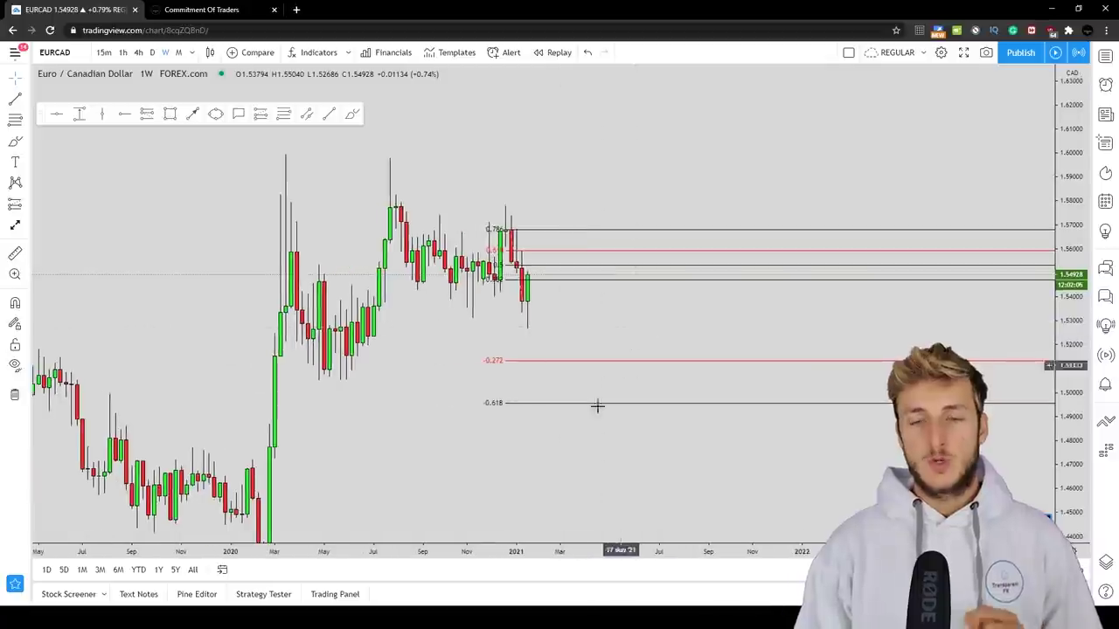
left_click(532, 515)
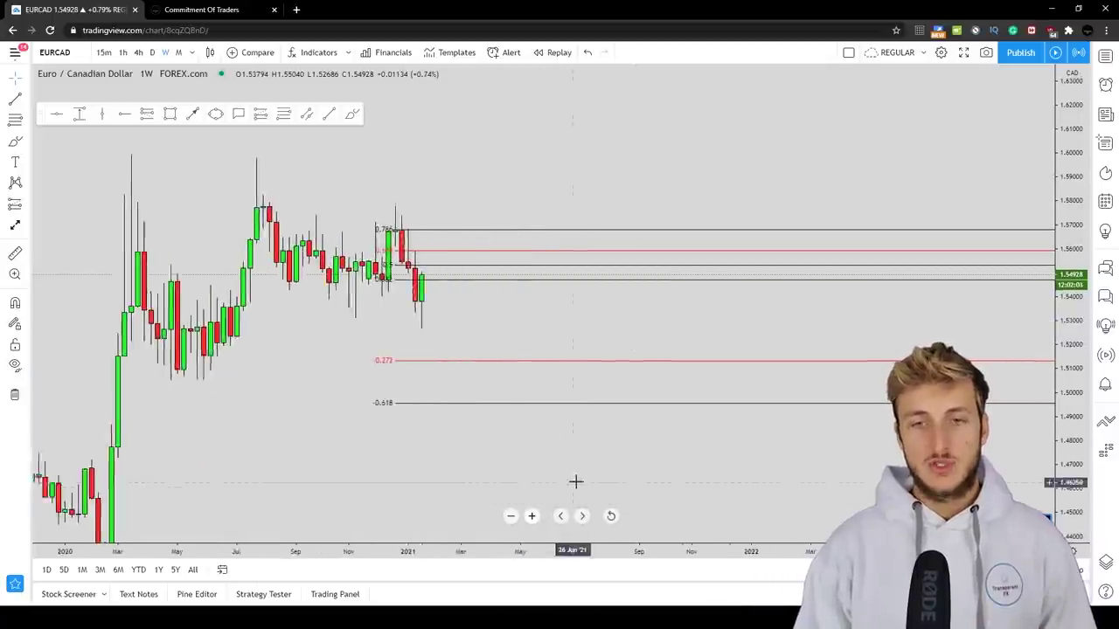
Brush red circles where the January 2021 candle wicks meet the 0.618 and 0.786 retracement levels, and undo them.
left_click(353, 115)
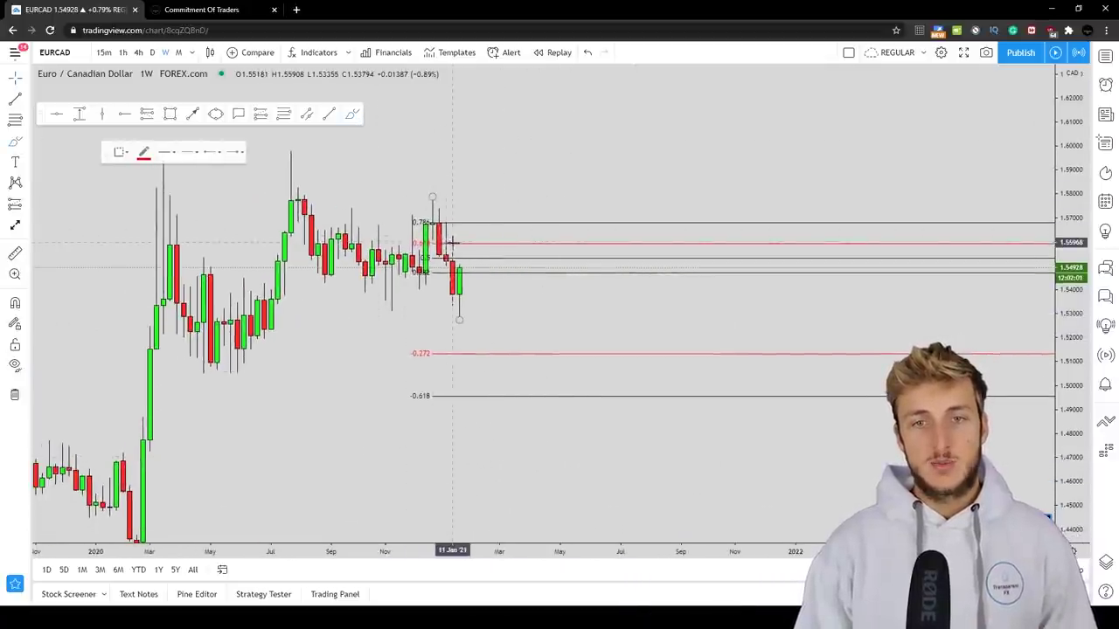
left_click_drag(453, 240, 452, 241)
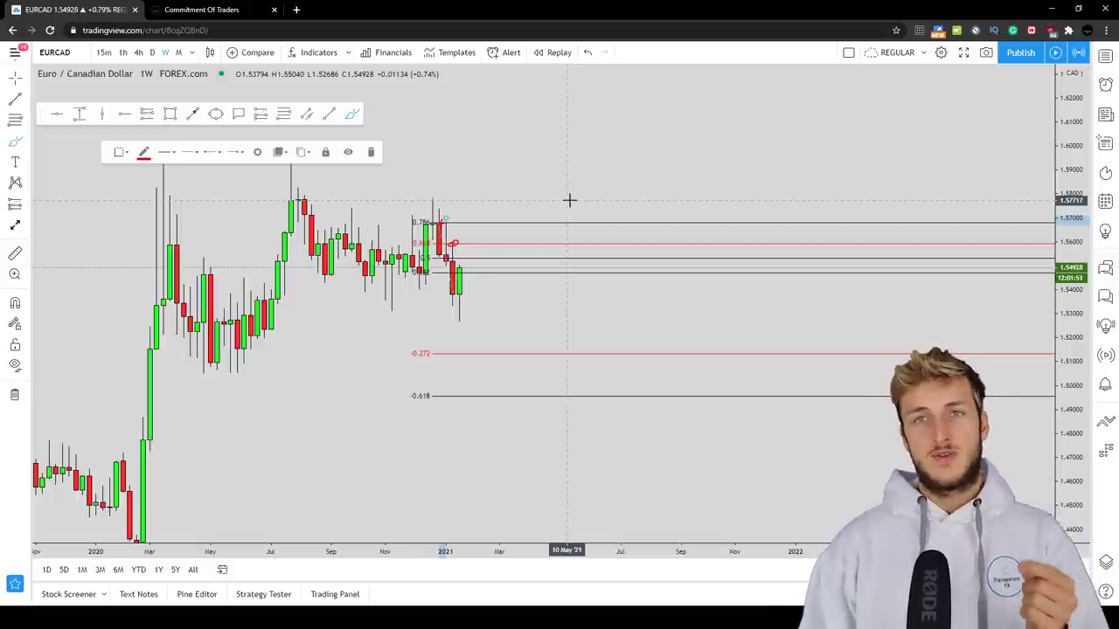
left_click(587, 52)
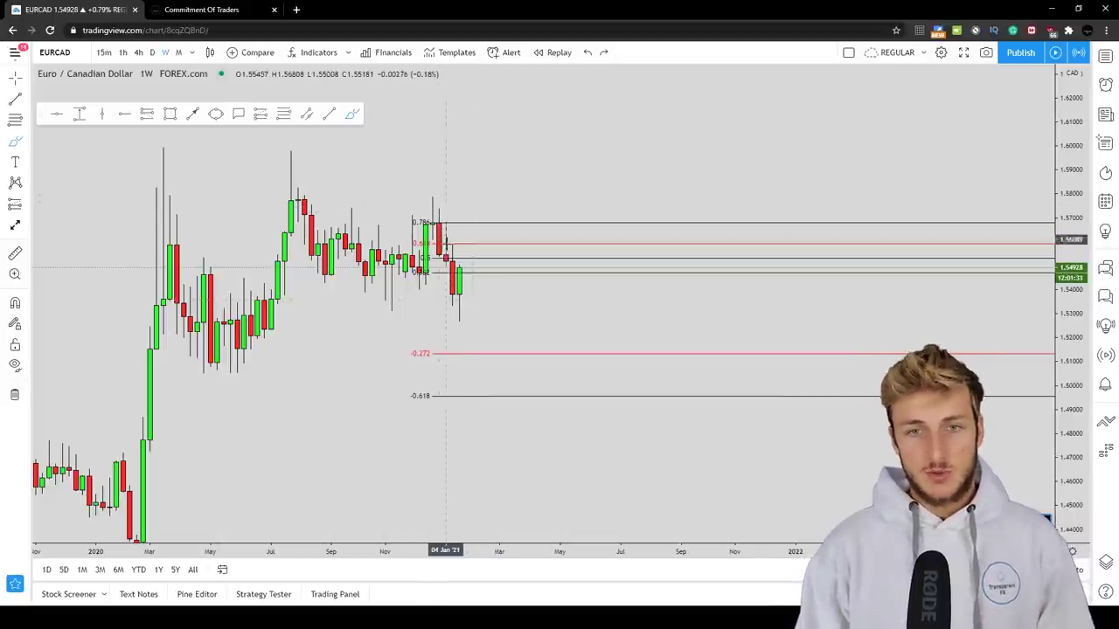
Circle in red the 0.786, 0.618 and 0.5 retracement levels at successive weekly candles, add a short falling stroke, and undo the marks.
left_click(449, 221)
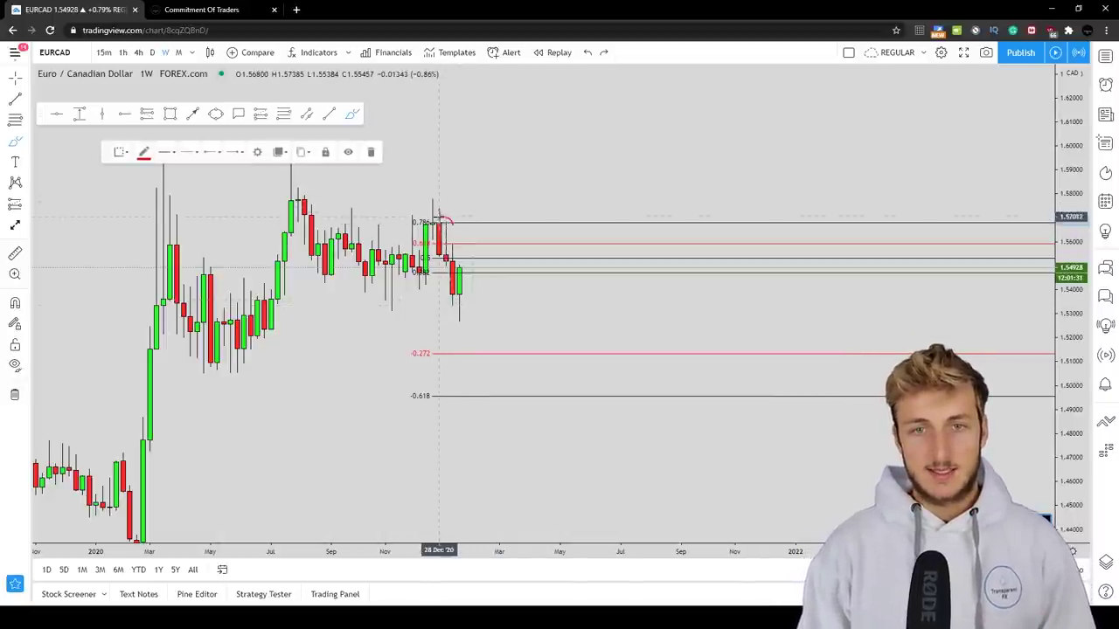
left_click_drag(449, 221, 453, 241)
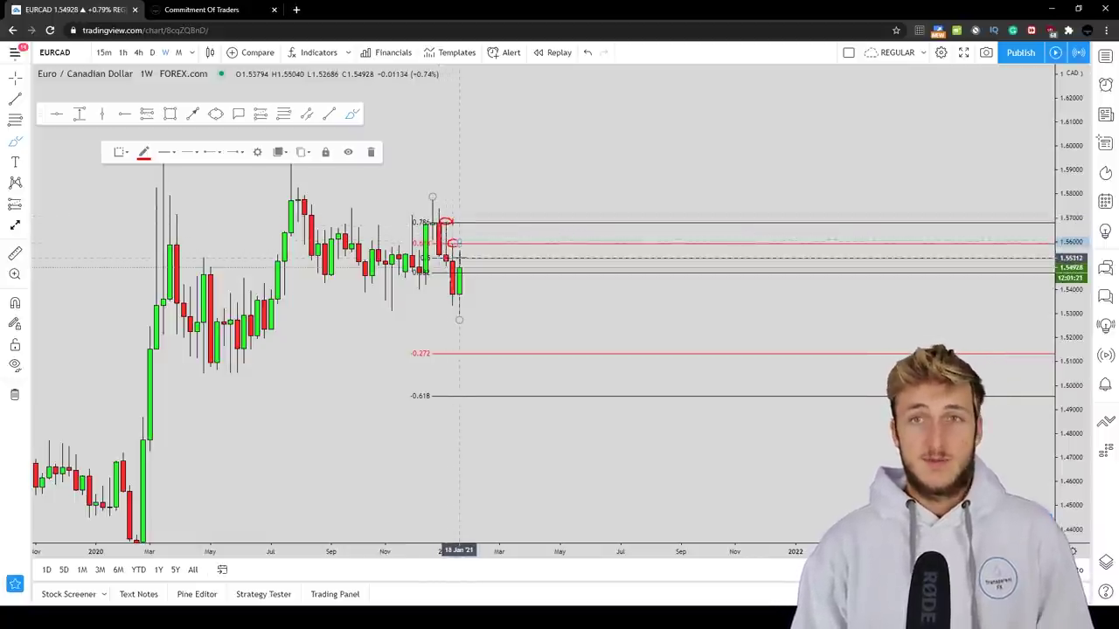
left_click_drag(459, 262, 466, 260)
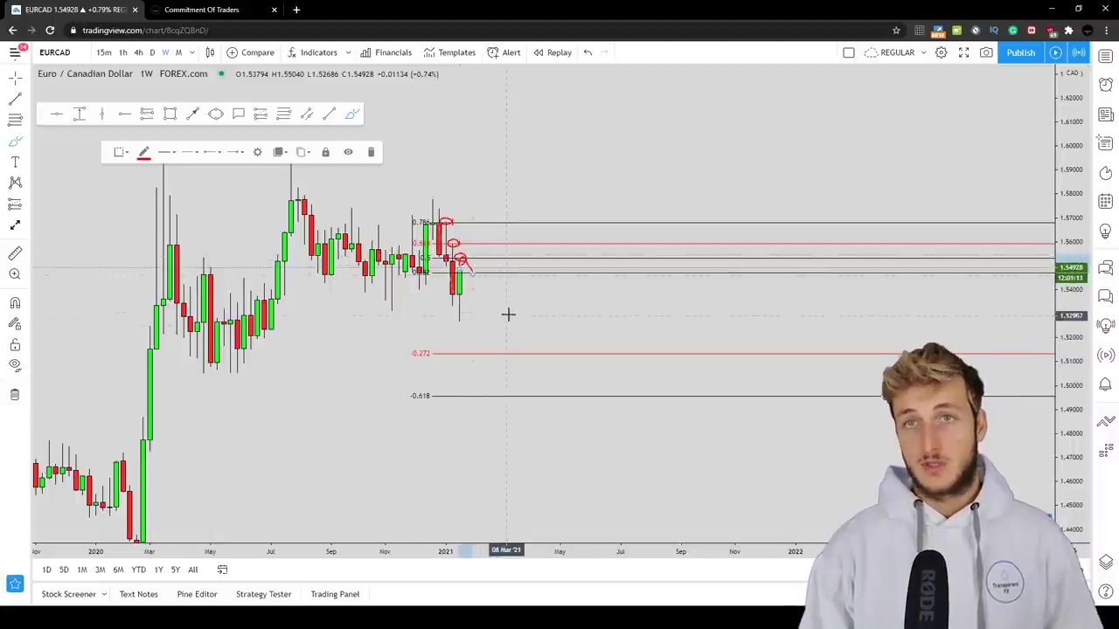
left_click(589, 53)
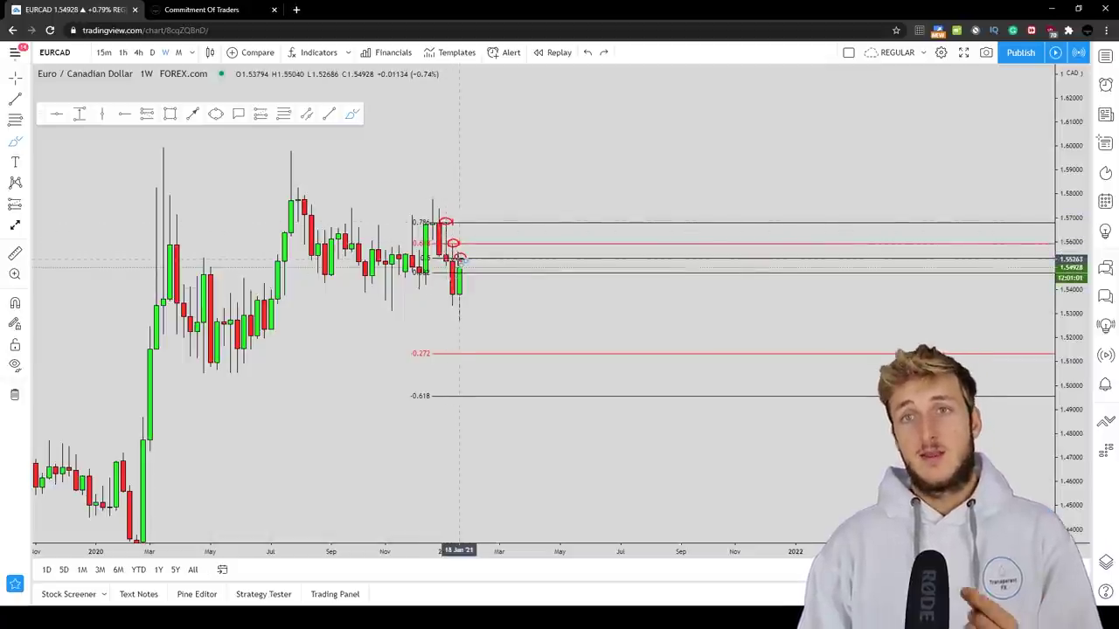
left_click(460, 262)
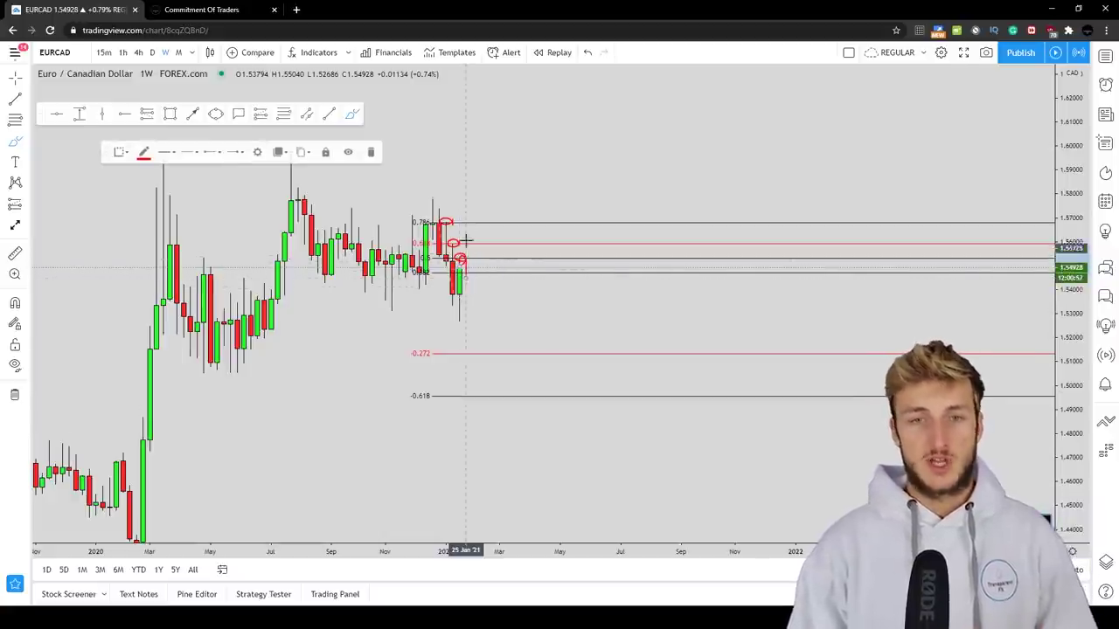
left_click(586, 53)
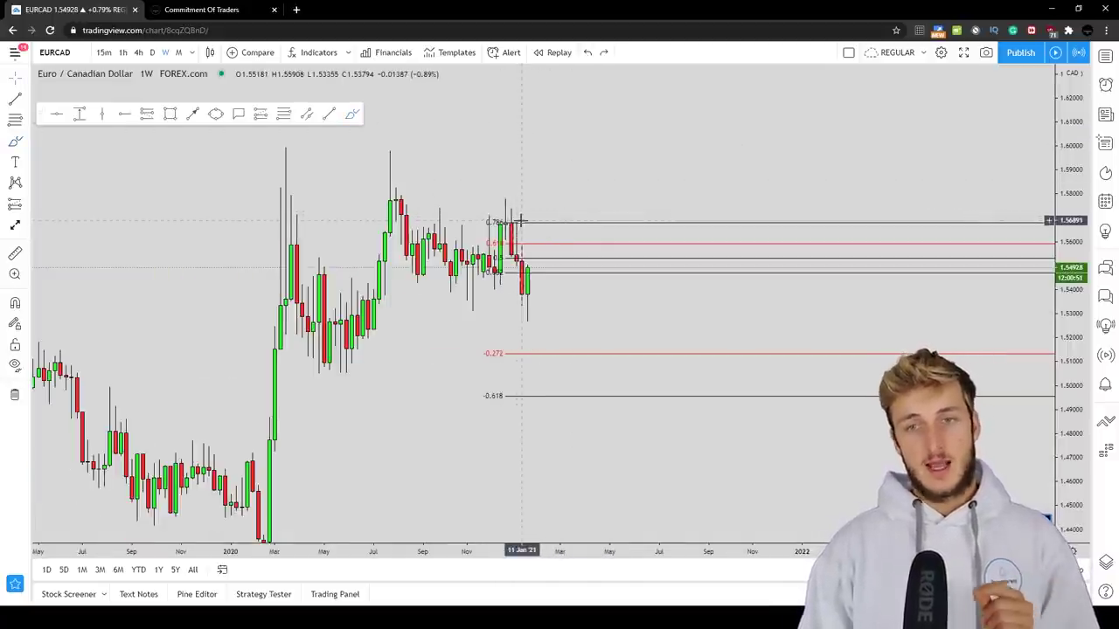
Delete the Fibonacci retracement and change the EURCAD chart to the daily timeframe.
left_click(516, 221)
key("Delete")
left_click(152, 52)
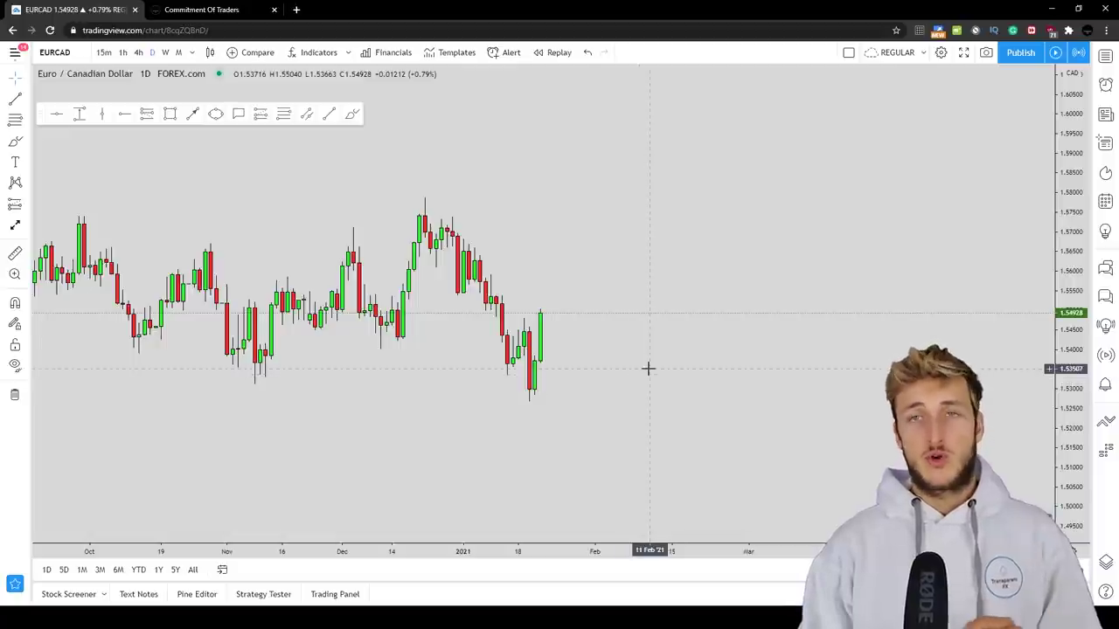
Brush the rise into the December 2020 high and the descending swings after it, encircle the whole move in red, and undo every mark.
left_click(352, 113)
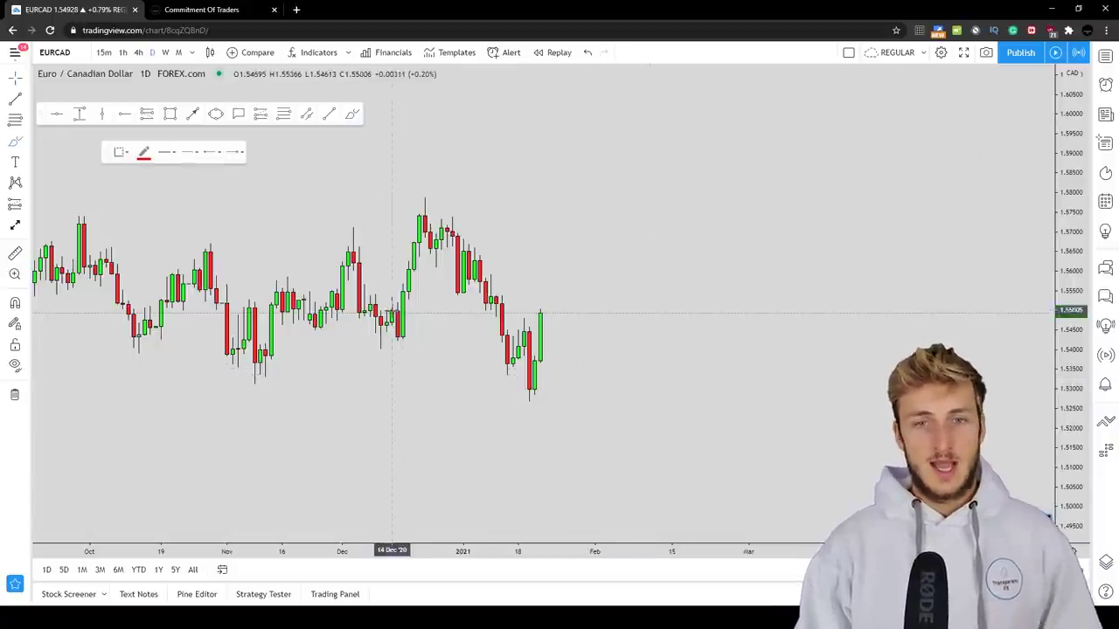
mouse_move(374, 286)
left_mouse_down()
mouse_move(386, 341)
mouse_move(425, 211)
mouse_move(443, 206)
mouse_move(407, 218)
mouse_move(447, 229)
mouse_move(421, 242)
left_mouse_up()
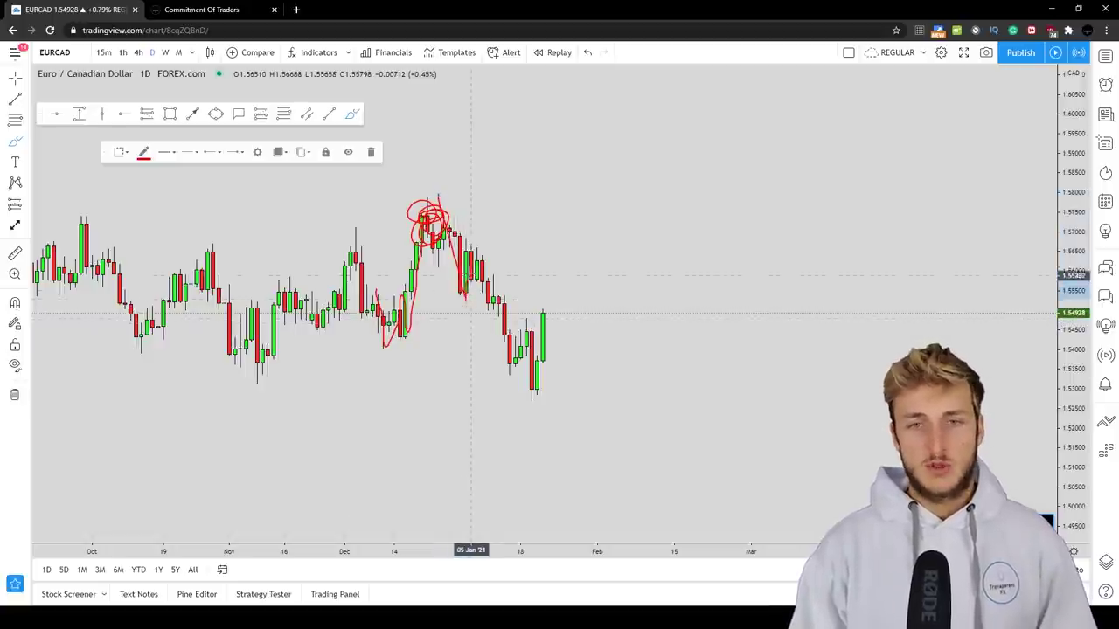
left_click_drag(472, 235, 492, 312)
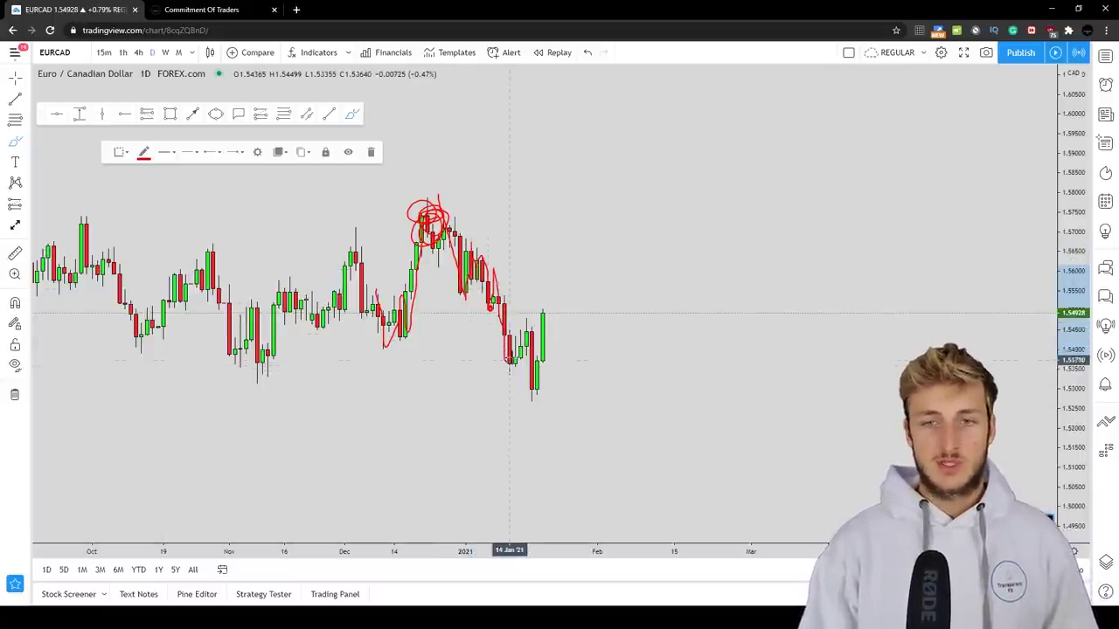
mouse_move(509, 360)
left_mouse_down()
mouse_move(525, 318)
mouse_move(531, 383)
mouse_move(600, 359)
mouse_move(764, 350)
mouse_move(800, 229)
left_mouse_up()
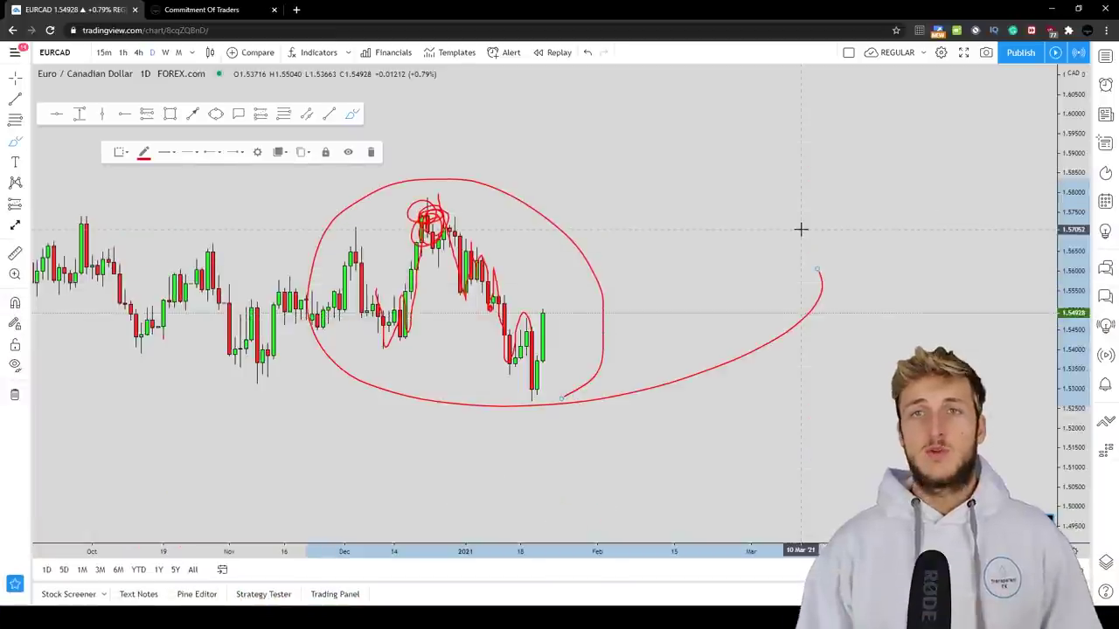
left_click(587, 53)
left_click(586, 54)
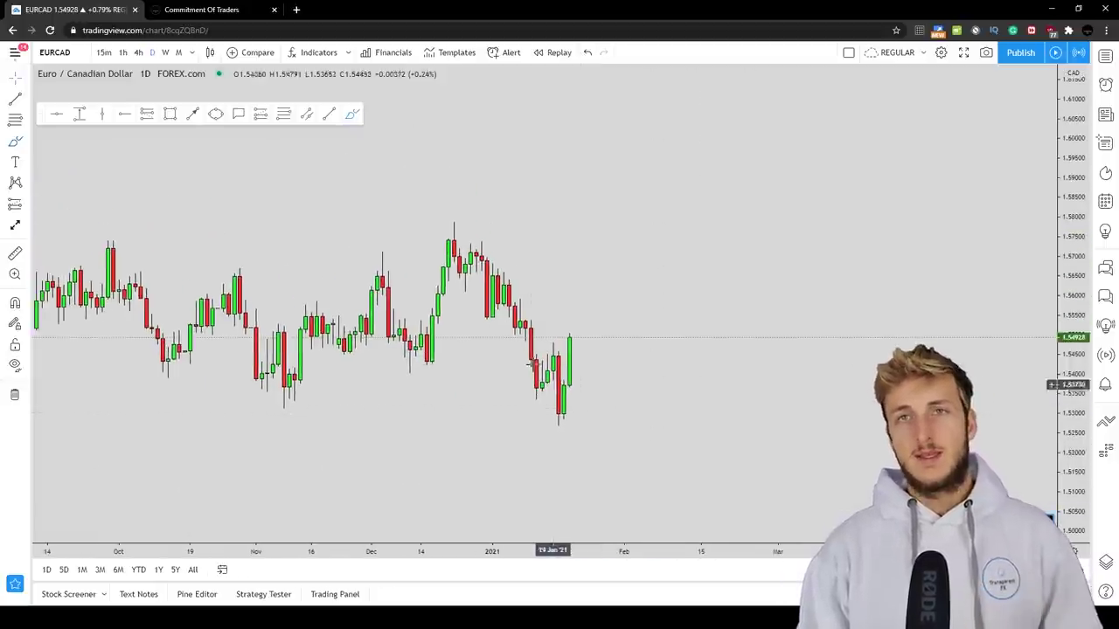
Brush a W over the January 2021 candles and a larger one in the blank area from about 1.595 to 1.545, ending in a pullback.
left_click(350, 116)
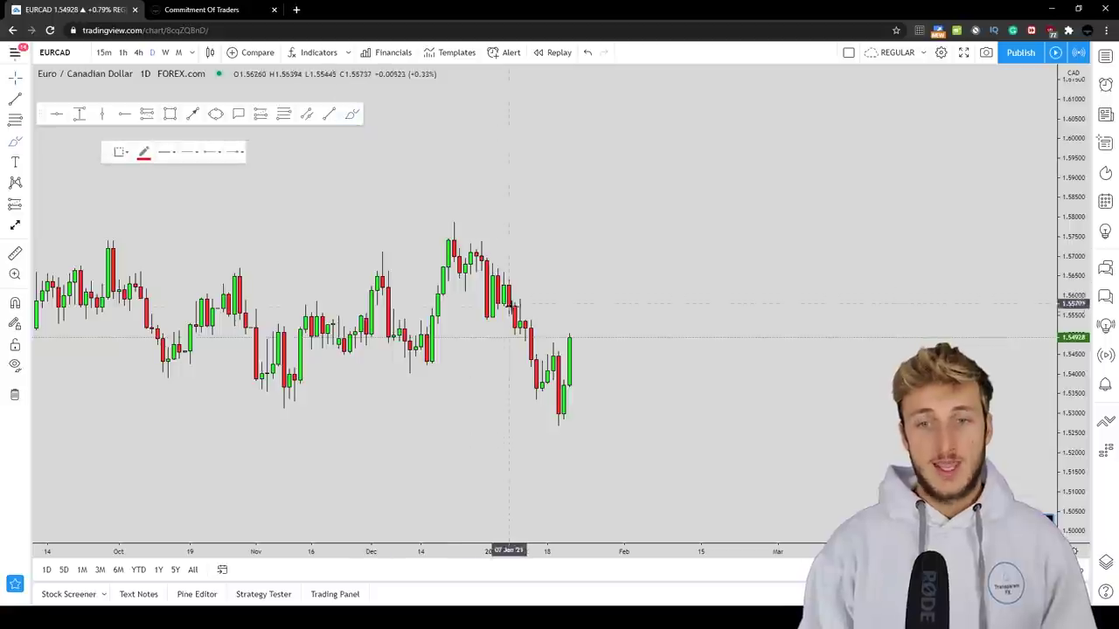
mouse_move(515, 294)
left_mouse_down()
mouse_move(535, 405)
mouse_move(552, 354)
mouse_move(563, 421)
mouse_move(574, 327)
left_mouse_up()
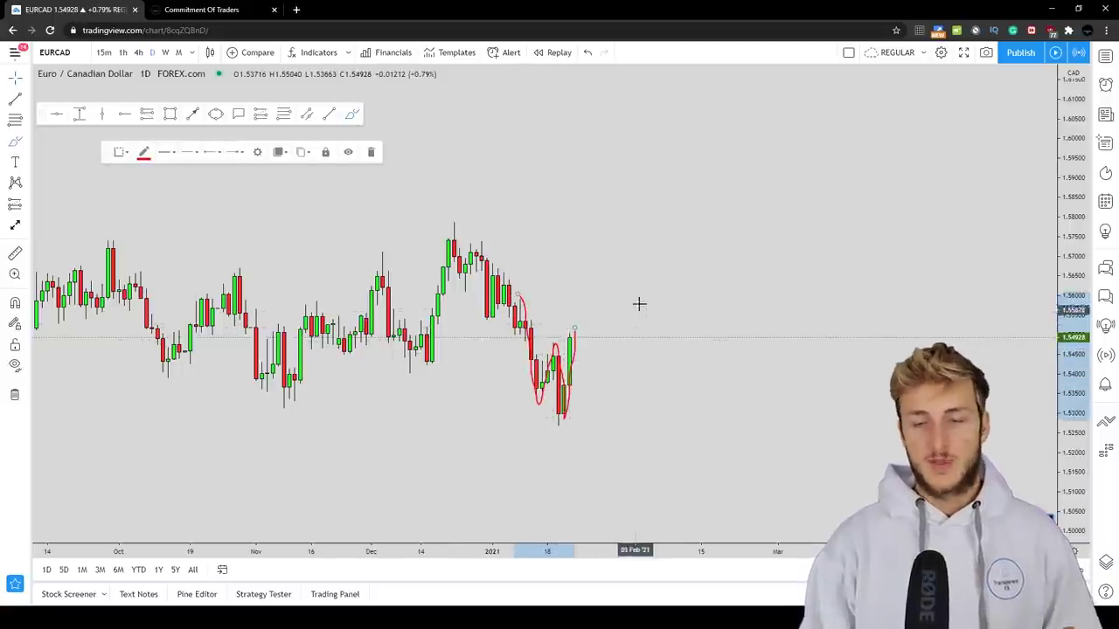
mouse_move(657, 154)
left_mouse_down()
mouse_move(705, 294)
mouse_move(734, 256)
mouse_move(749, 355)
mouse_move(777, 193)
left_mouse_up()
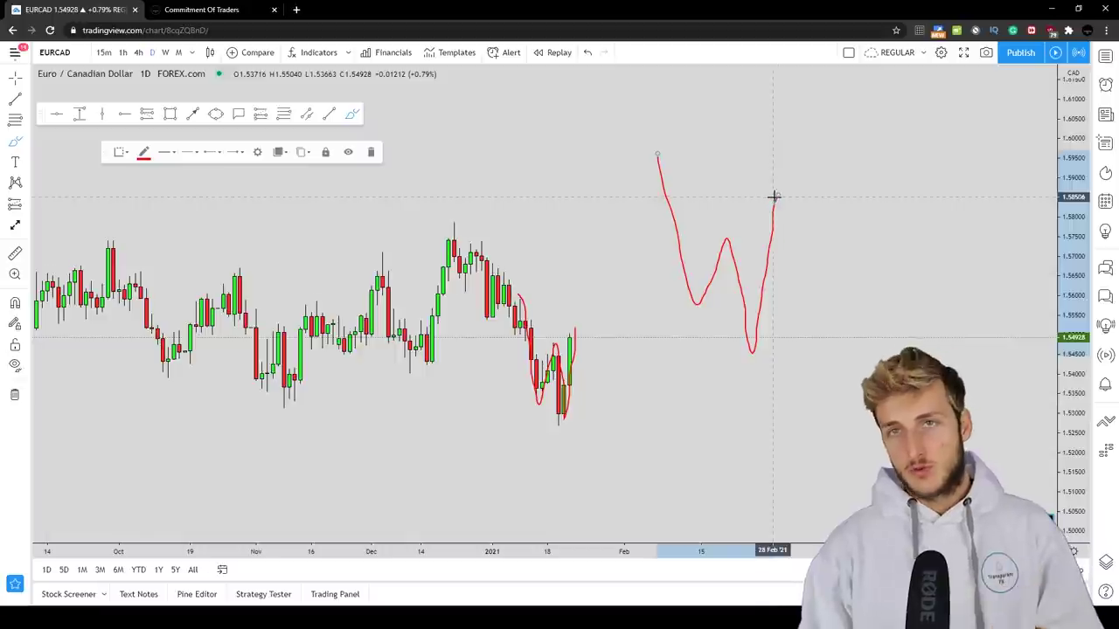
mouse_move(775, 201)
left_mouse_down()
mouse_move(795, 165)
mouse_move(819, 233)
left_mouse_up()
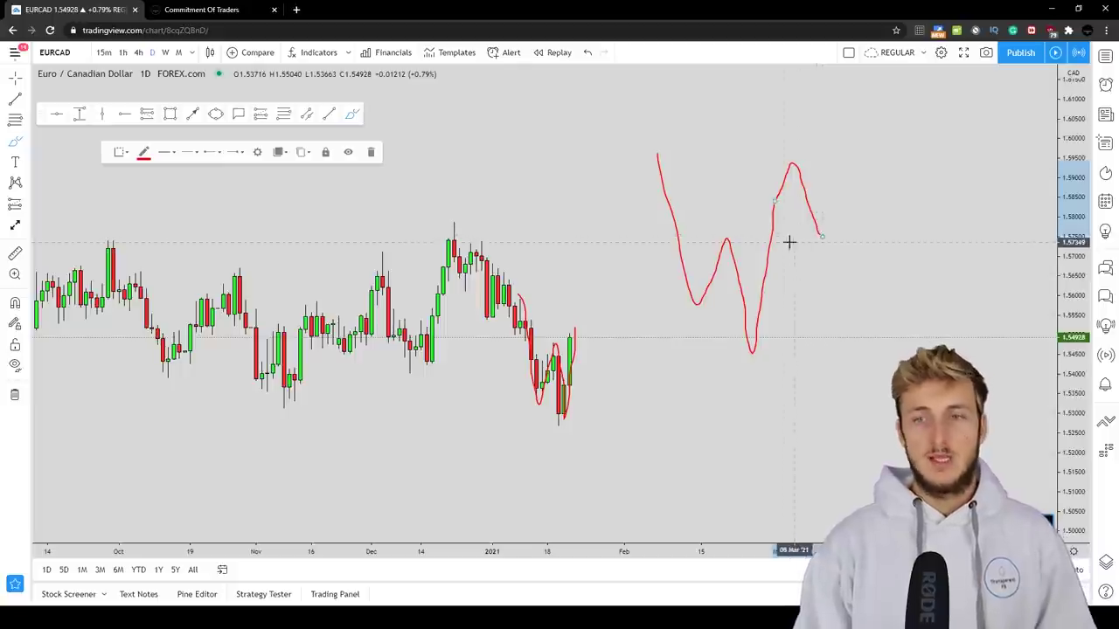
Brush a level line at about 1.575 from the large W's middle peak to the pullback, and circle both ends.
left_click_drag(720, 239, 835, 233)
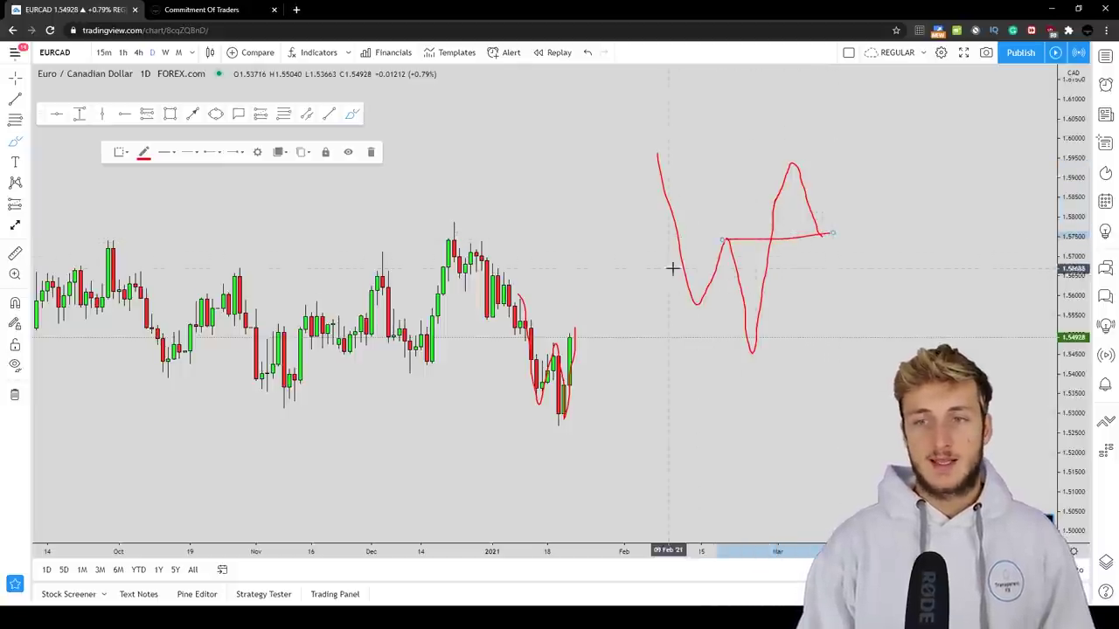
left_click_drag(726, 239, 731, 234)
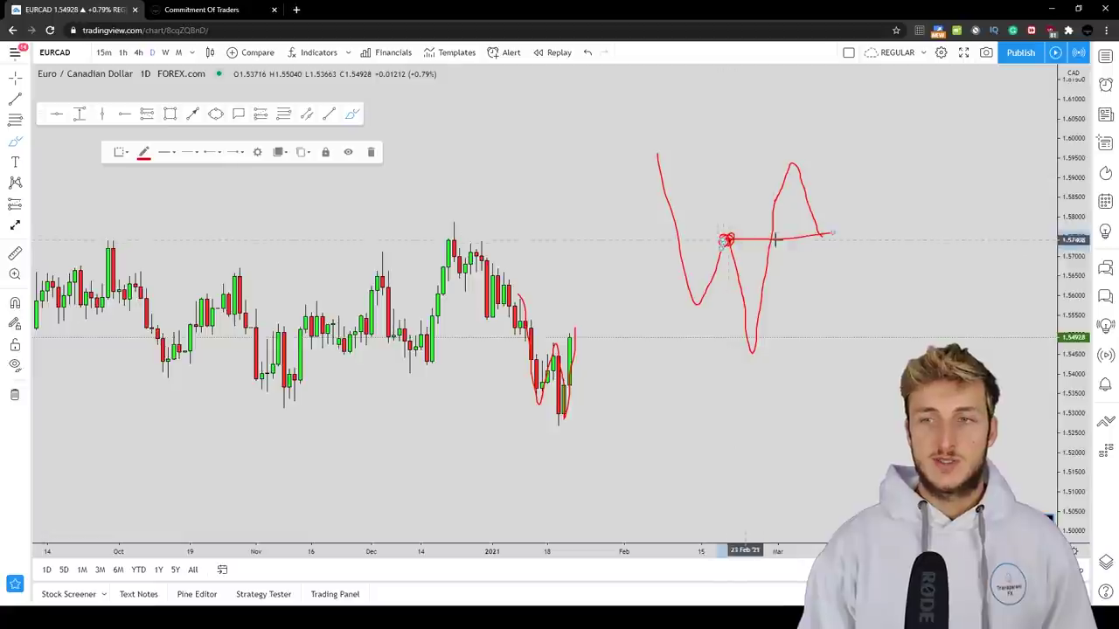
left_click_drag(834, 232, 806, 240)
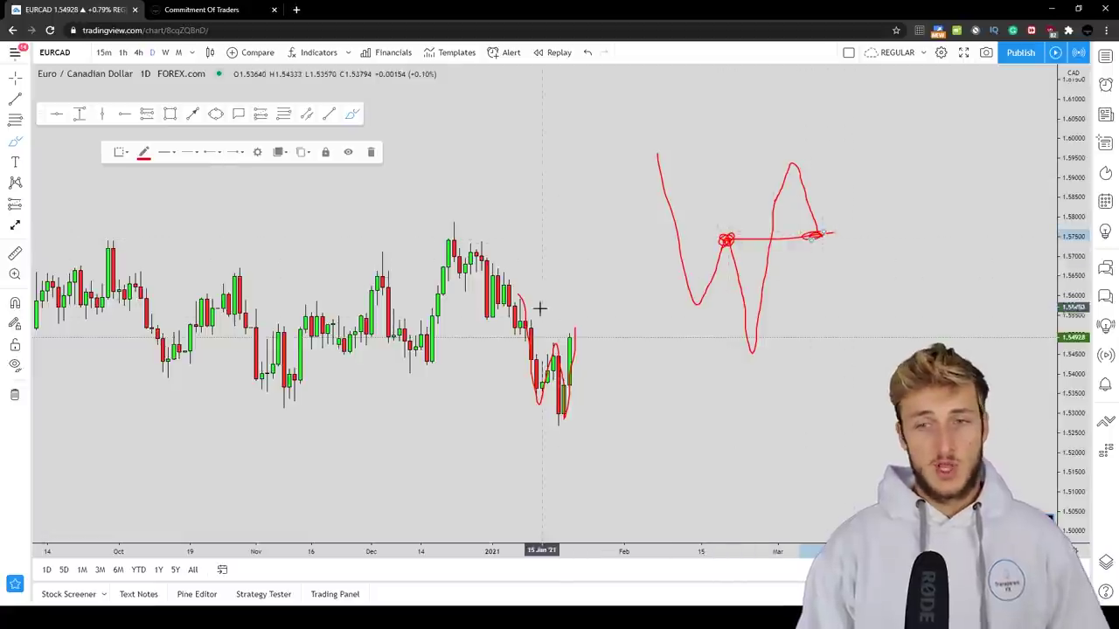
Brush a projected rise to about 1.558 and pullback to about 1.549 with its circled retest level after the latest candle, and undo them.
mouse_move(574, 332)
left_mouse_down()
mouse_move(579, 299)
mouse_move(601, 341)
mouse_move(540, 341)
mouse_move(603, 336)
left_mouse_up()
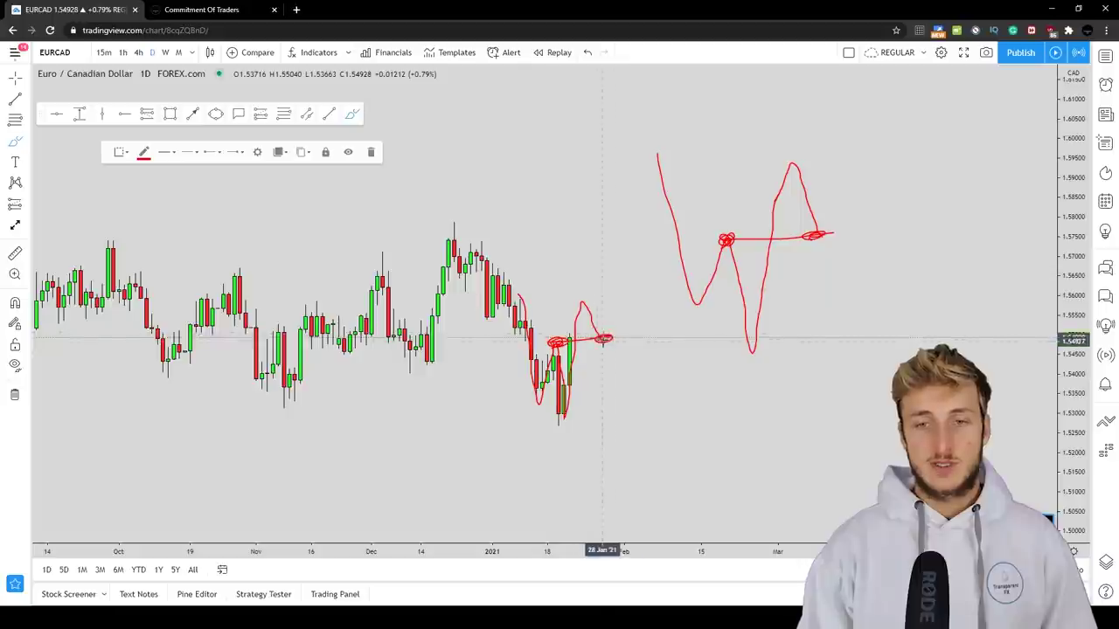
left_click(586, 54)
left_click(585, 54)
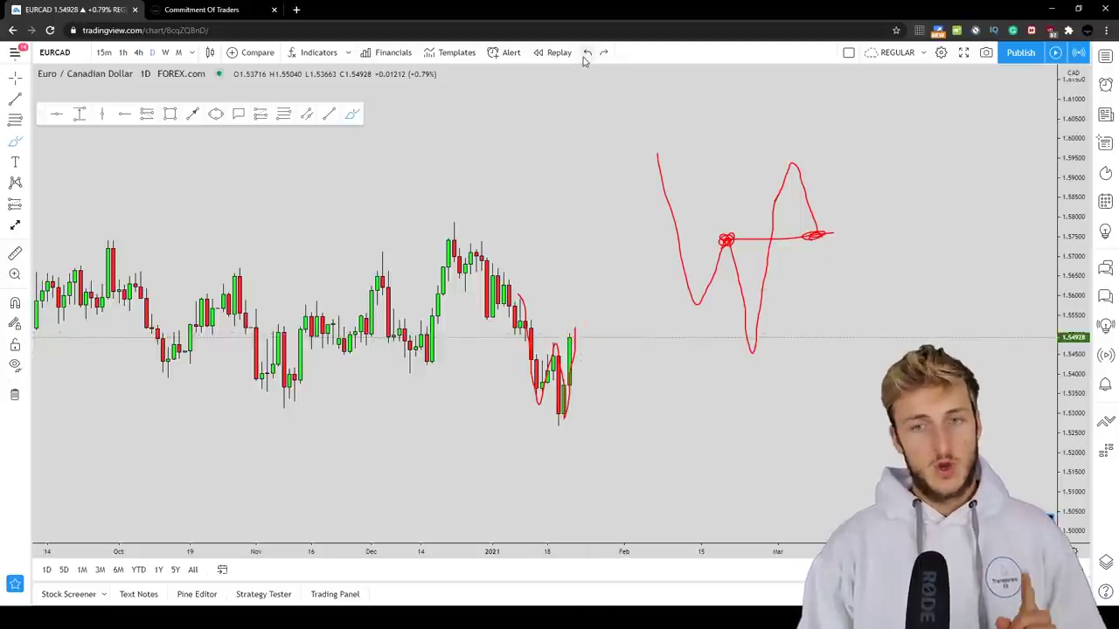
Undo the remaining brush marks, both the large schematic pattern and the W over the January candles.
left_click(586, 54)
left_click(586, 54)
left_click(585, 55)
left_click(585, 55)
left_click(585, 54)
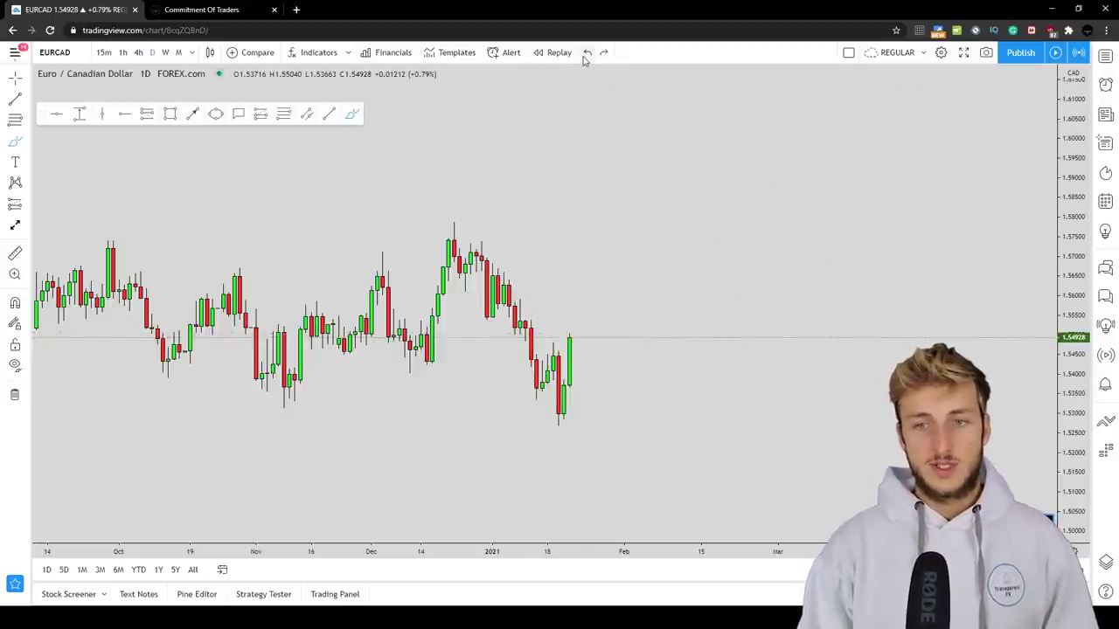
Draw a rectangle zone at about 1.551 to 1.5535 from 7 January to 15 February 2021, and delete the brush stroke marking the January decline.
left_click_drag(502, 269, 539, 395)
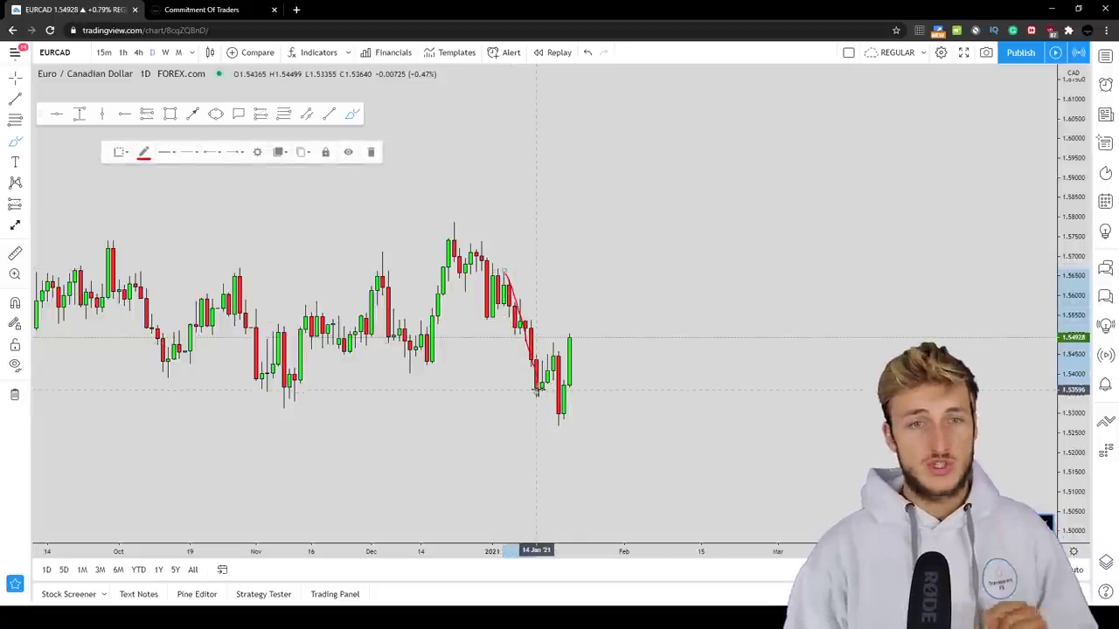
left_click(171, 115)
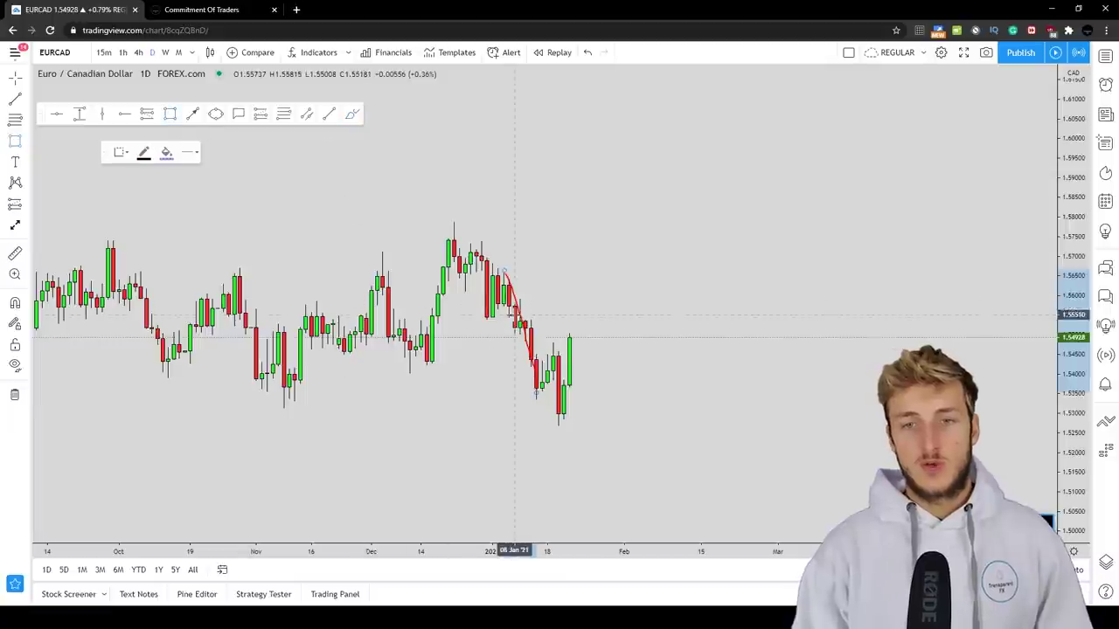
left_click_drag(509, 330, 700, 325)
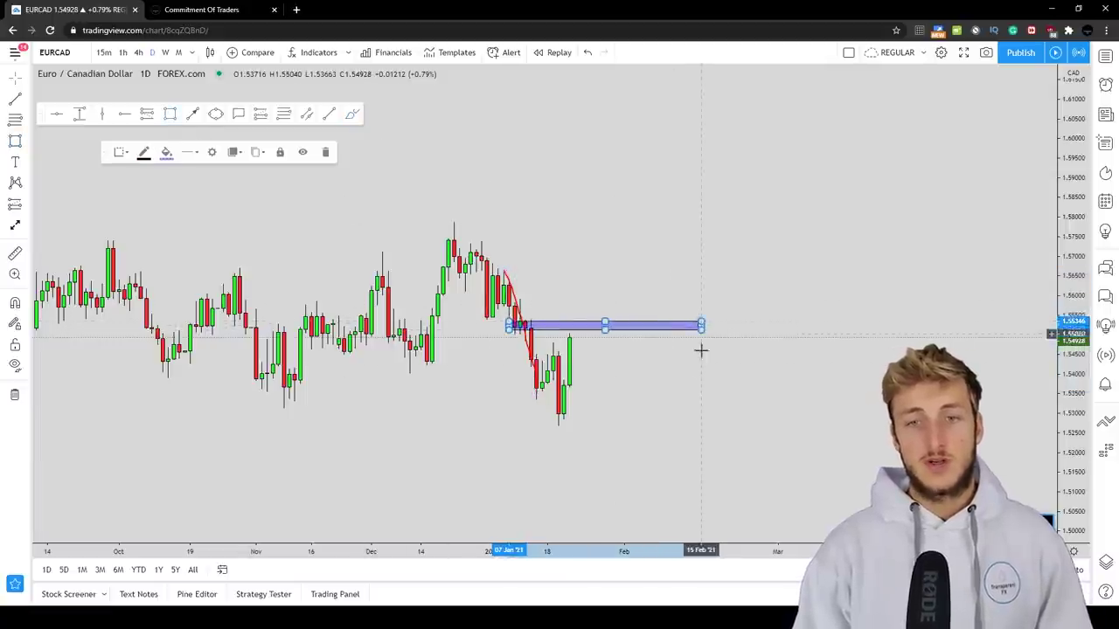
left_click(537, 265)
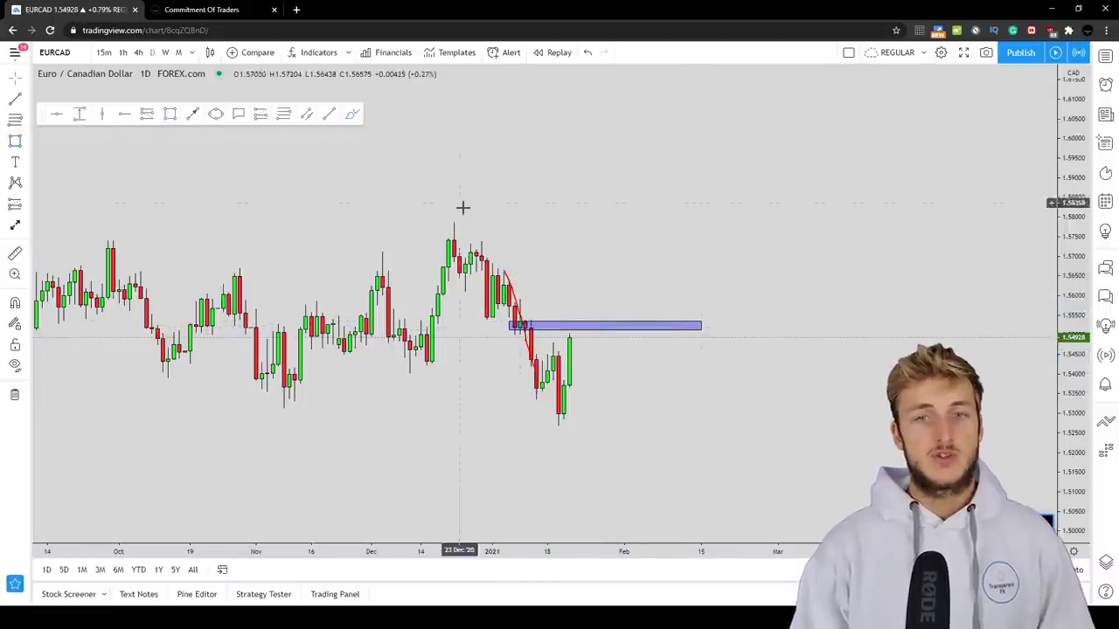
left_click(507, 284)
left_click(370, 152)
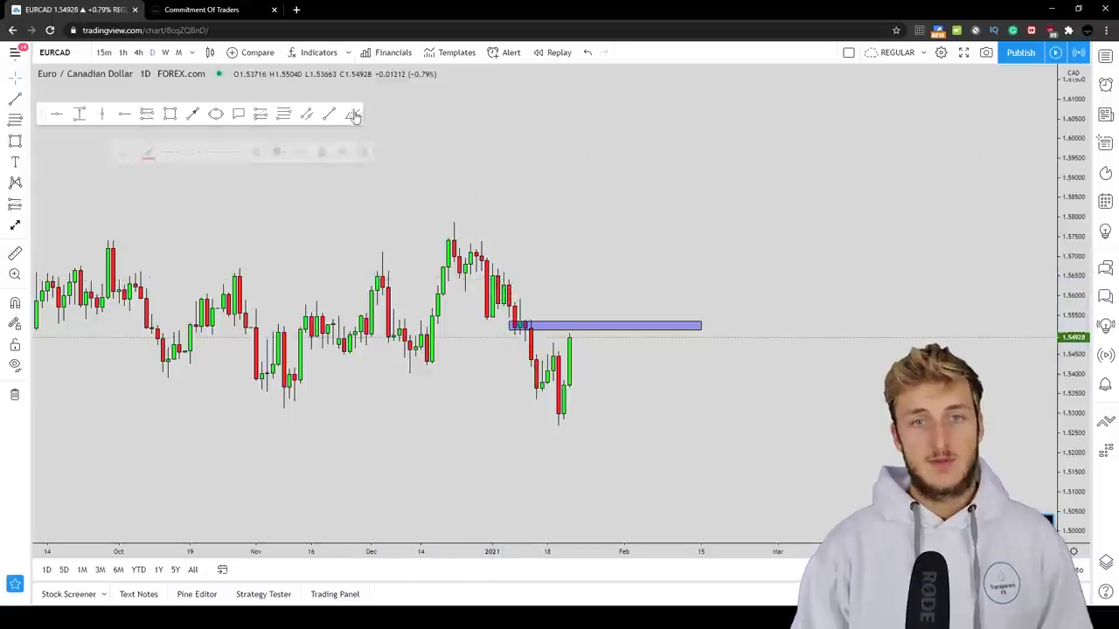
Brush a projected rise into the zone with a scribbled mark and a pullback after the latest candle, and delete it.
left_click(353, 113)
mouse_move(572, 339)
left_mouse_down()
mouse_move(576, 317)
mouse_move(596, 351)
left_mouse_up()
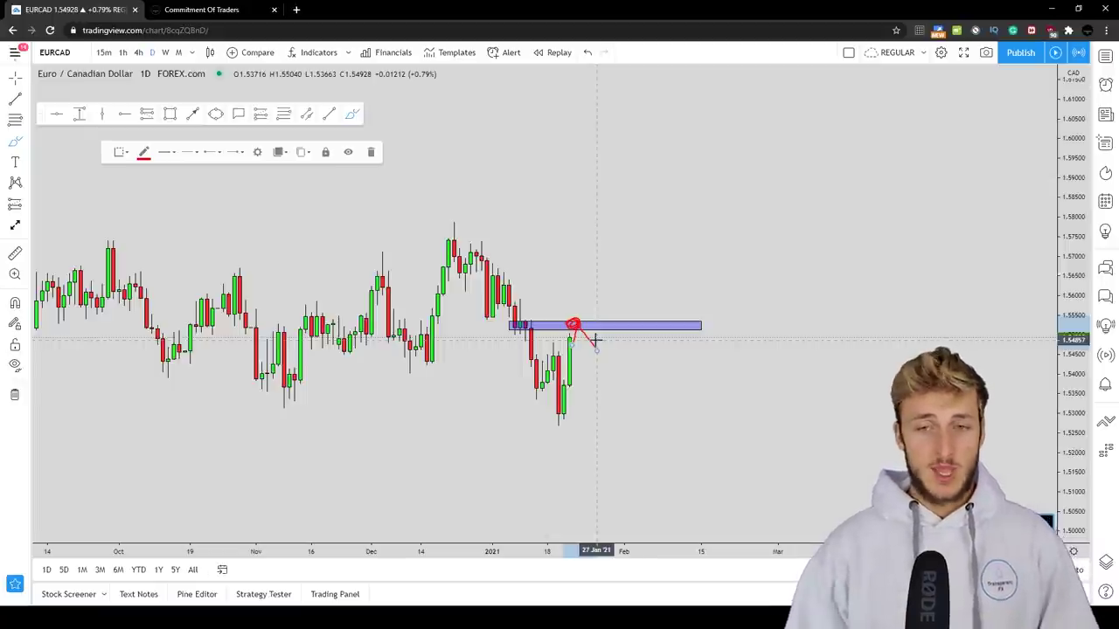
left_click(370, 152)
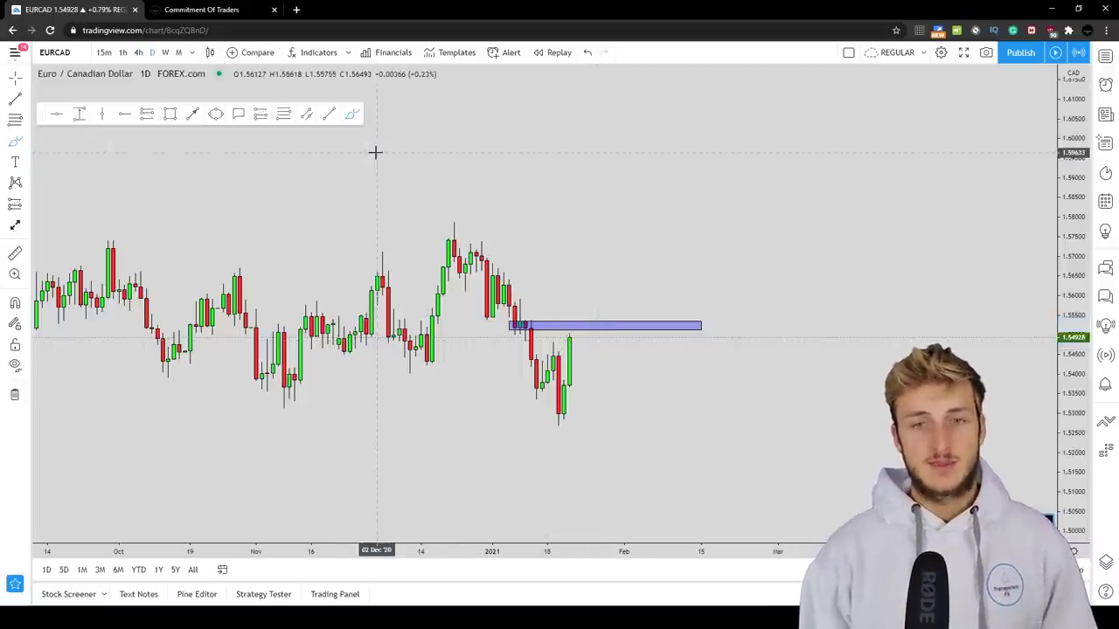
Switch to the Commitment of Traders page and examine EUR's net positions for 1/11 and 1/18/2021 and its latest change in longs.
left_click(228, 12)
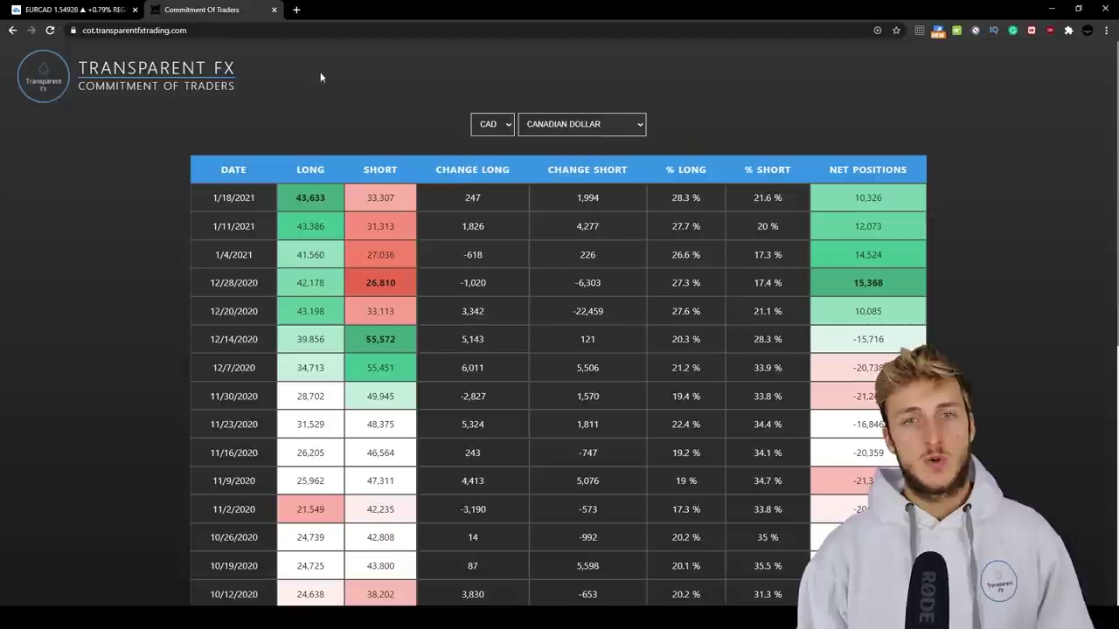
left_click(495, 159)
left_click(496, 156)
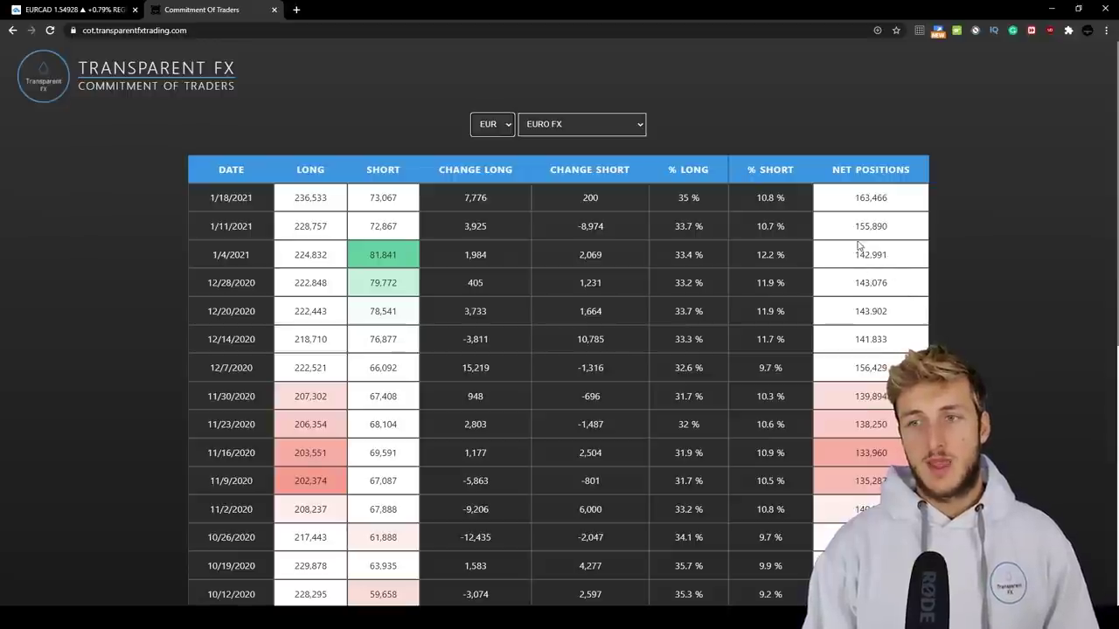
left_click_drag(853, 226, 897, 229)
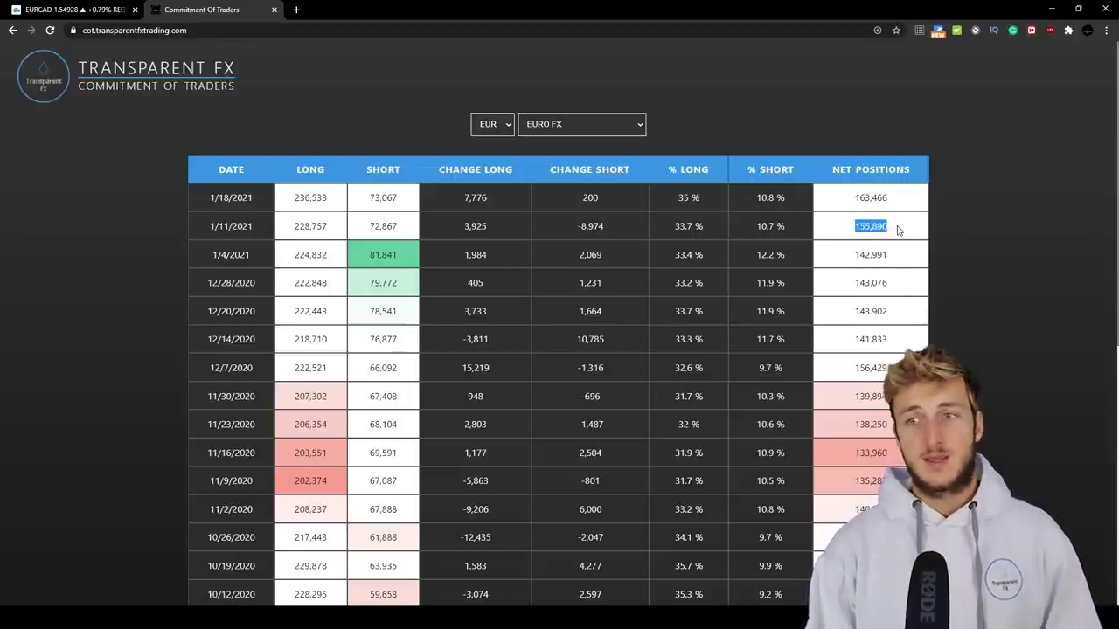
left_click_drag(856, 199, 895, 200)
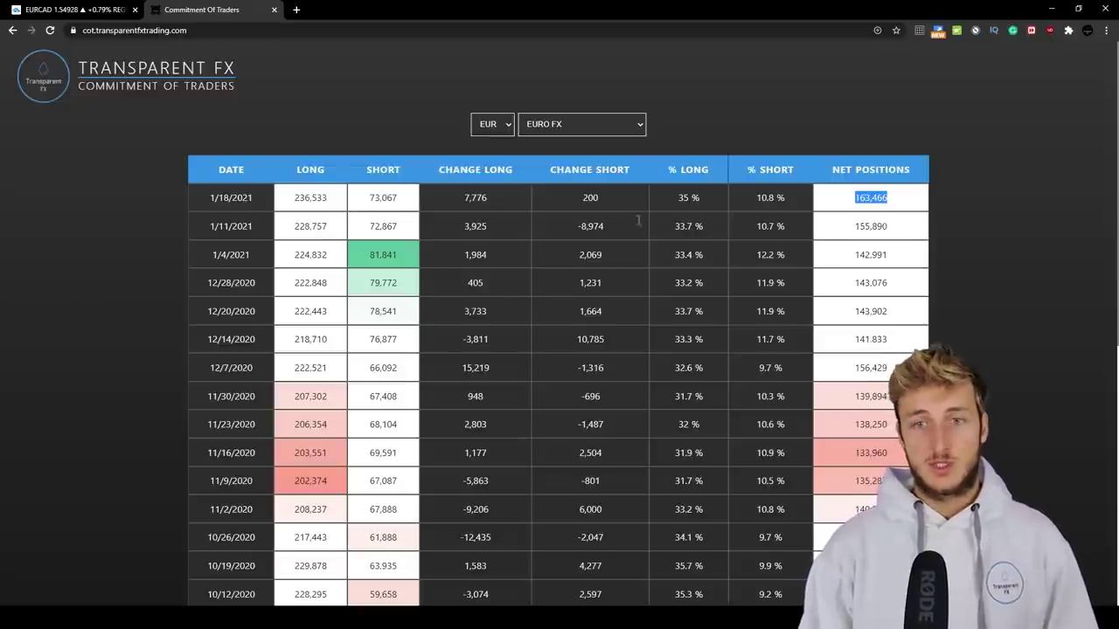
left_click_drag(461, 199, 489, 198)
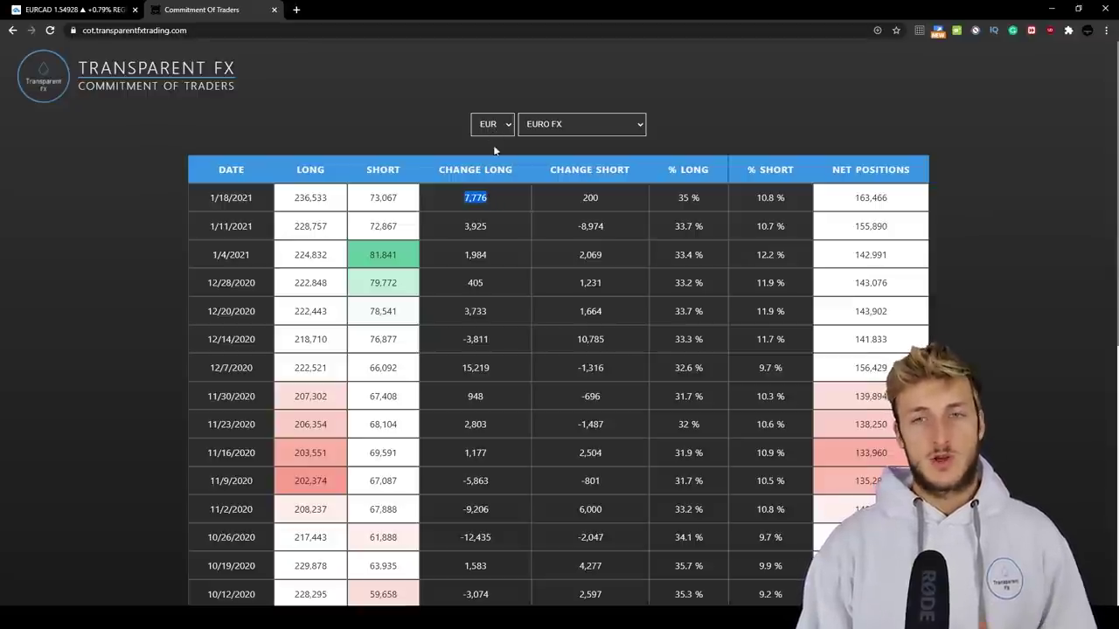
Show the CAD data and compare the 11/30/2020 and 1/18/2021 net positions, and the 12/7/2020 and 1/18/2021 longs and shorts.
left_click(490, 200)
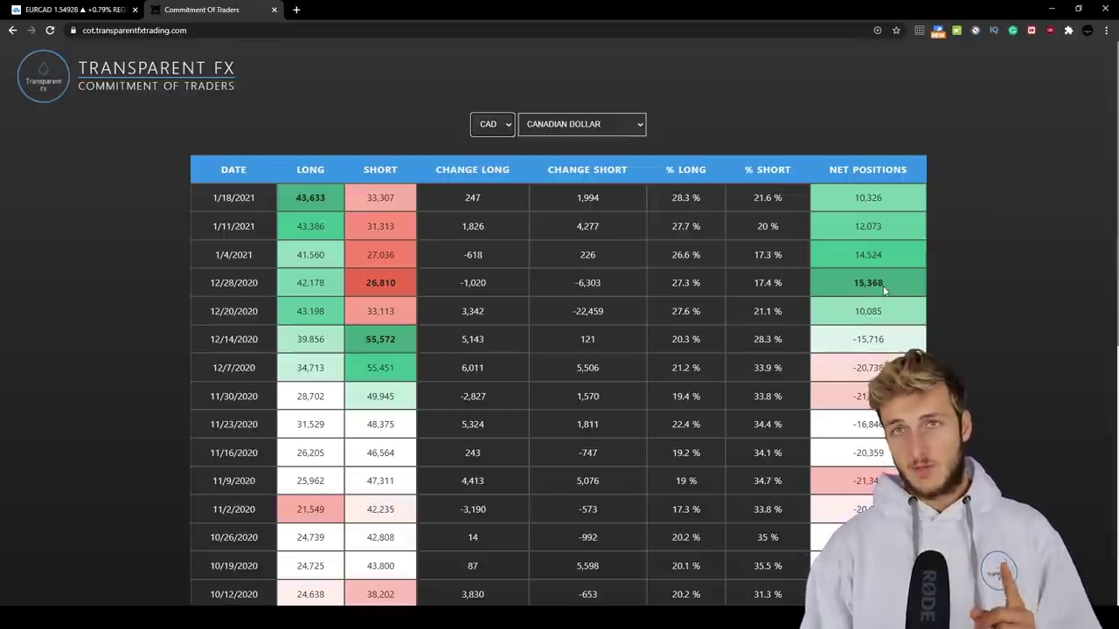
scroll(883, 289, "down", 1)
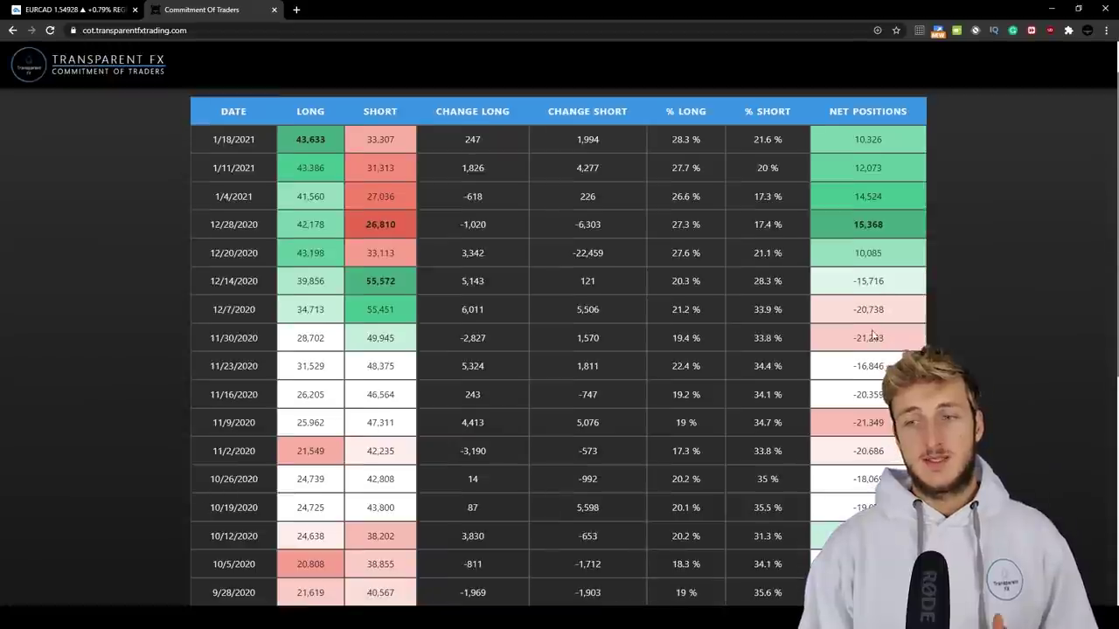
left_click_drag(853, 343, 888, 344)
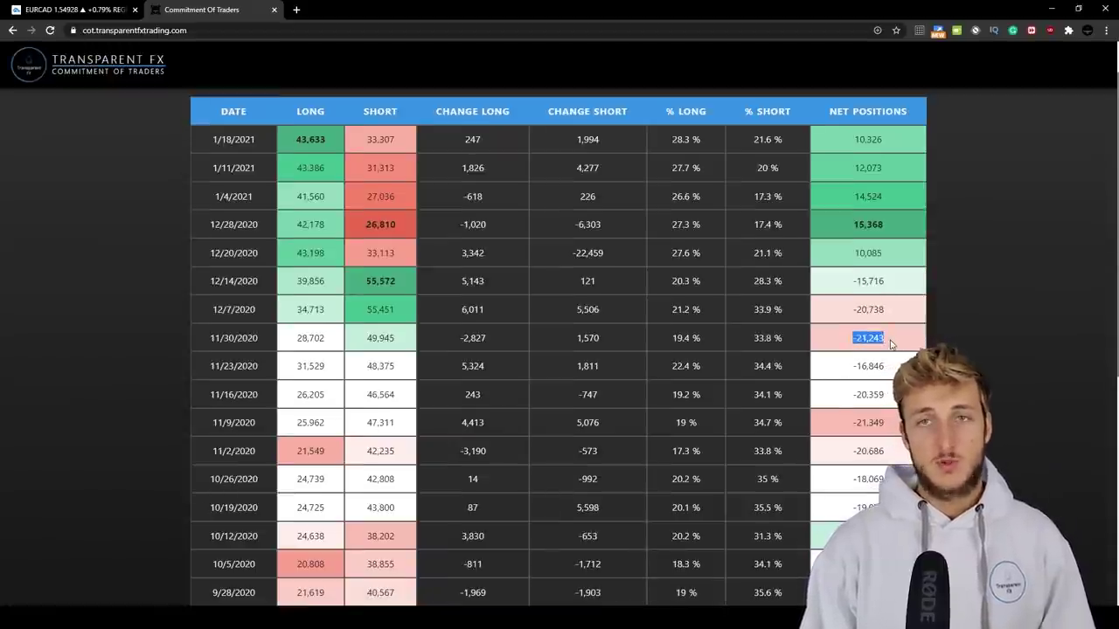
scroll(891, 344, "up", 1)
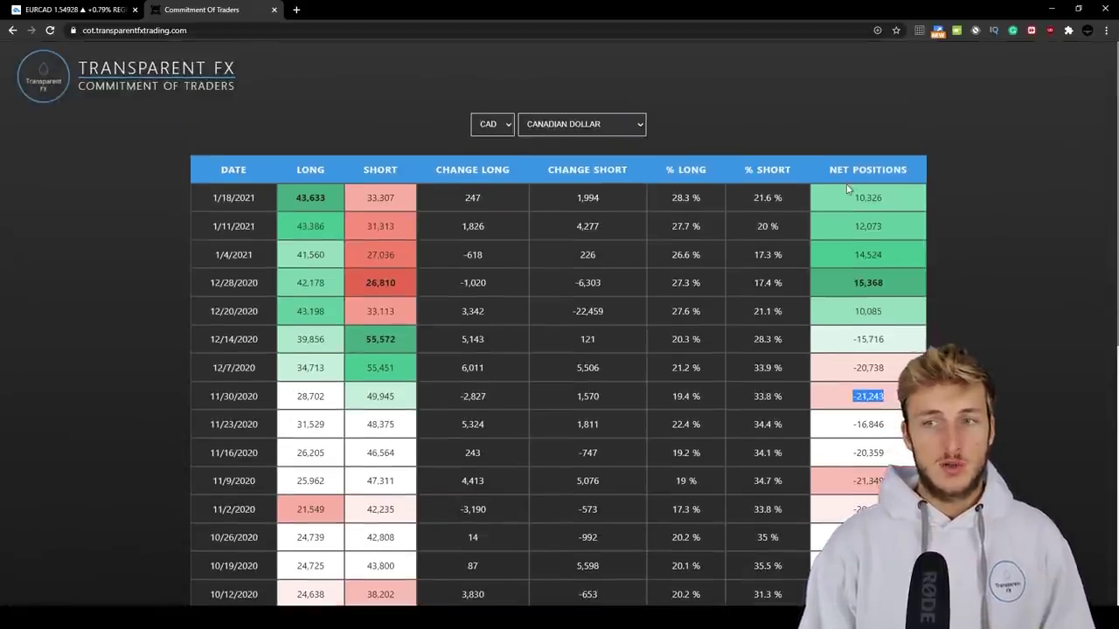
left_click_drag(850, 192, 883, 194)
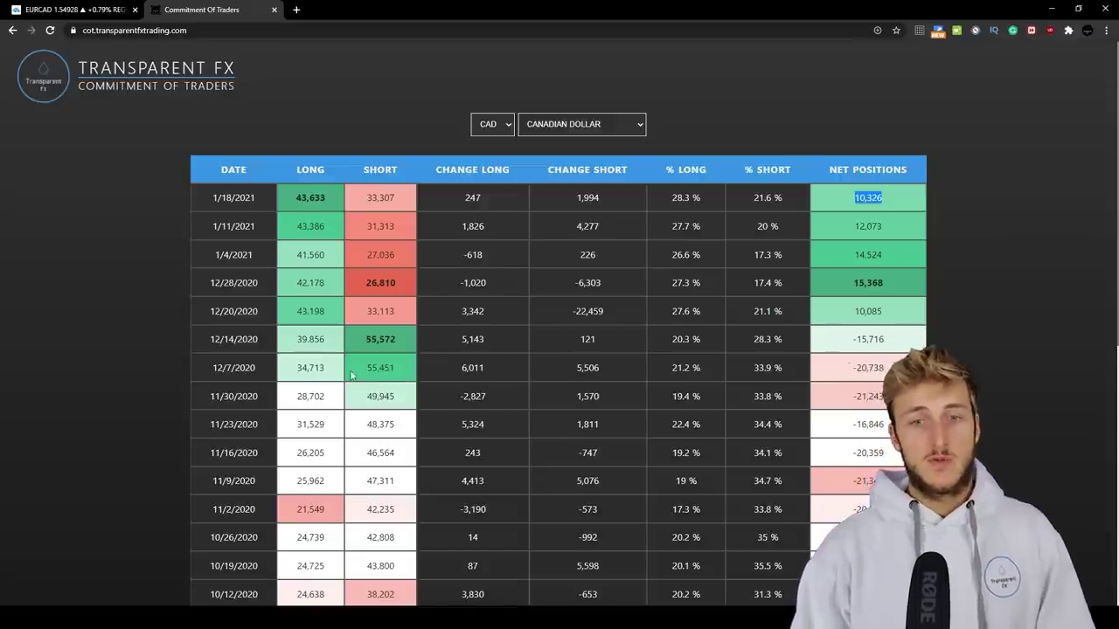
left_click_drag(351, 374, 397, 372)
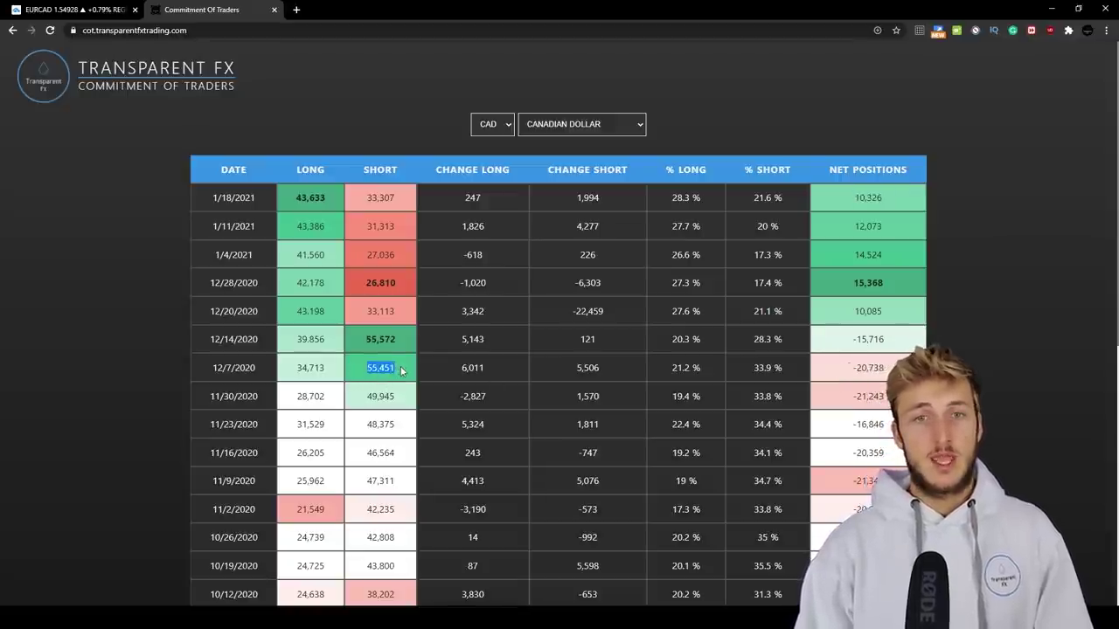
left_click_drag(294, 370, 321, 366)
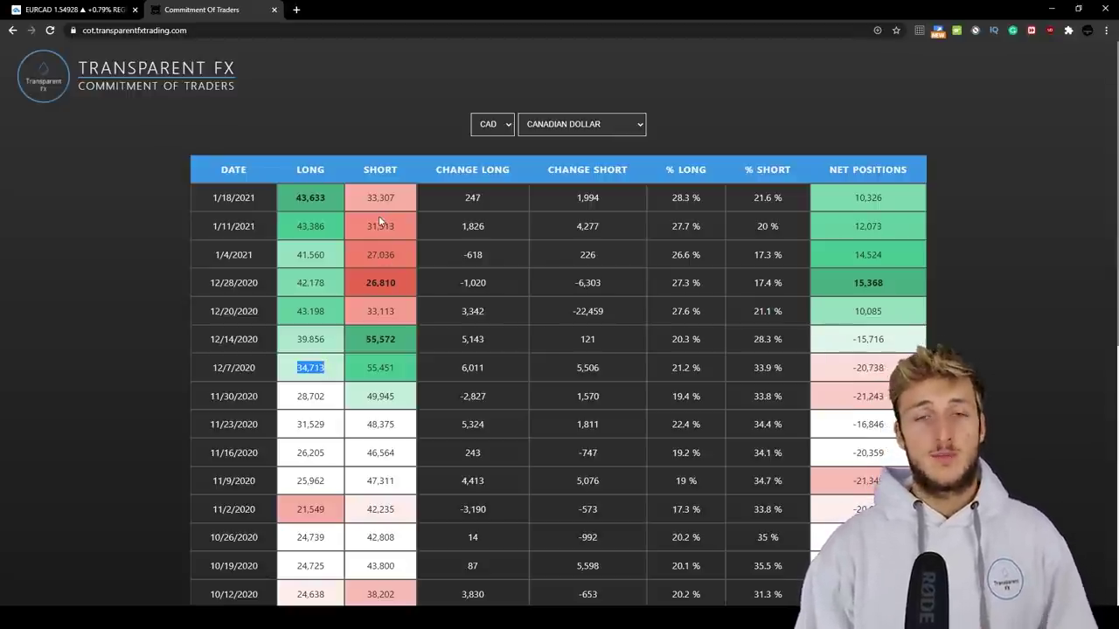
left_click_drag(295, 199, 403, 199)
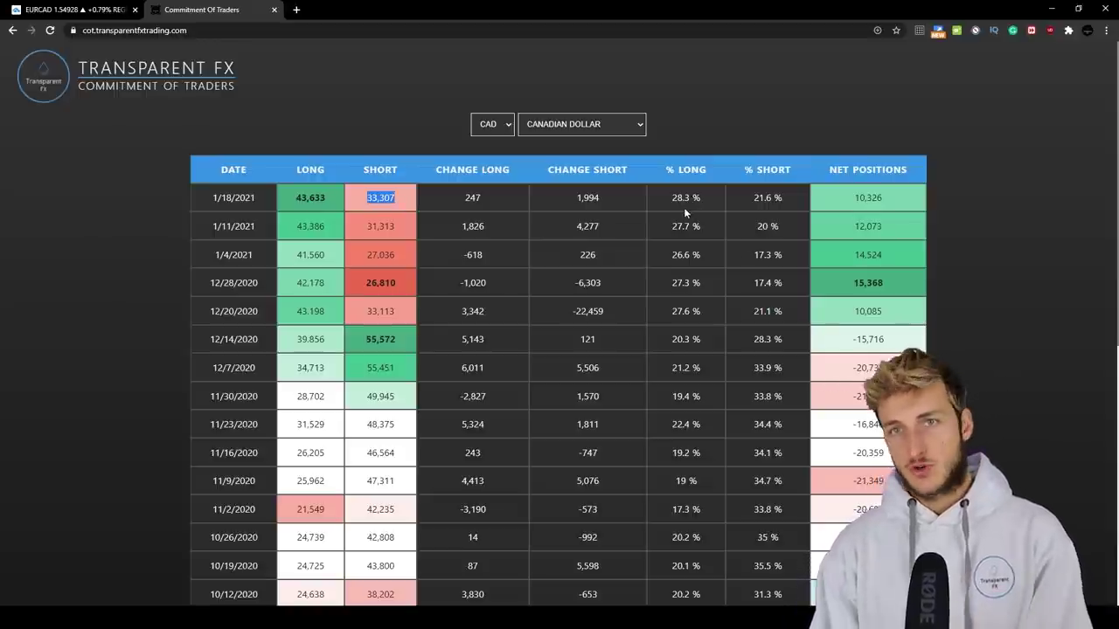
Switch back to the EURCAD chart, brush a projected move up into the zone, and delete it.
left_click(85, 8)
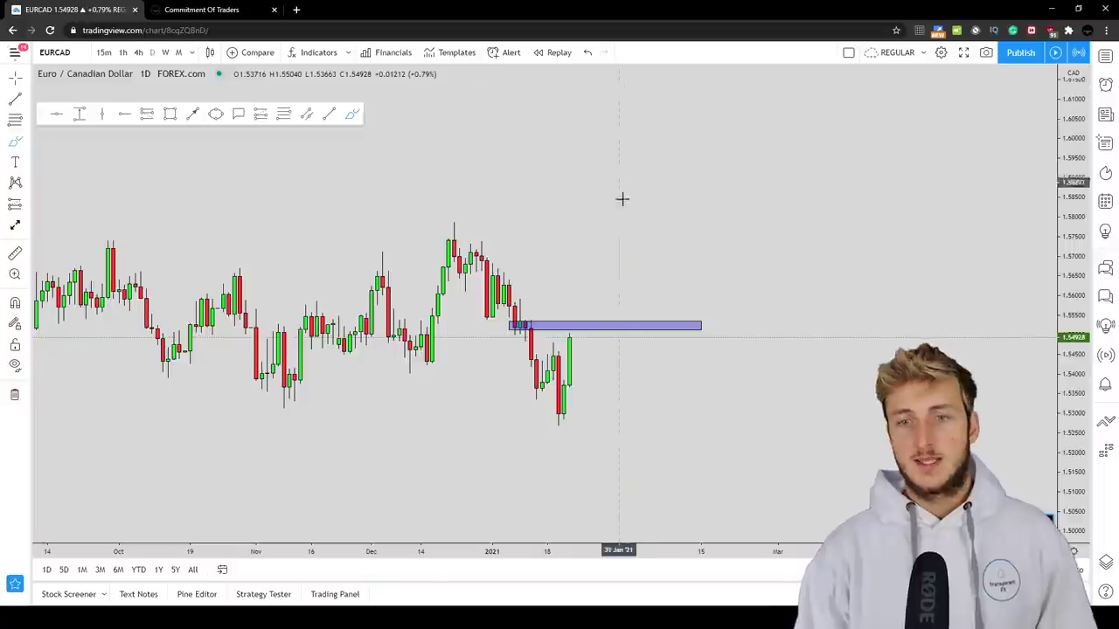
left_click_drag(569, 341, 592, 354)
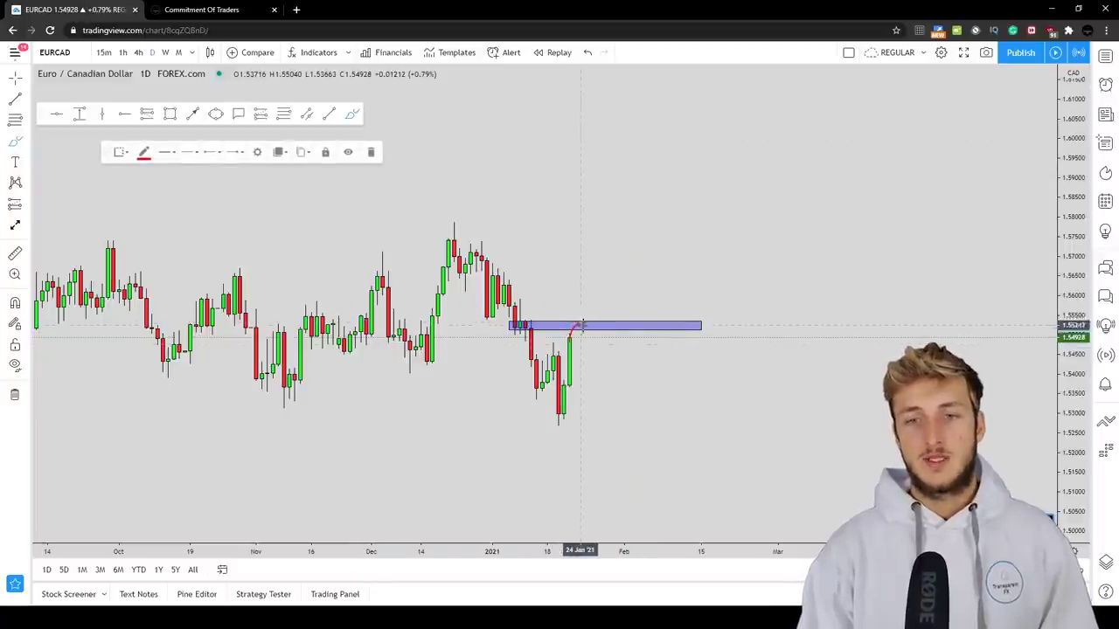
left_click(372, 152)
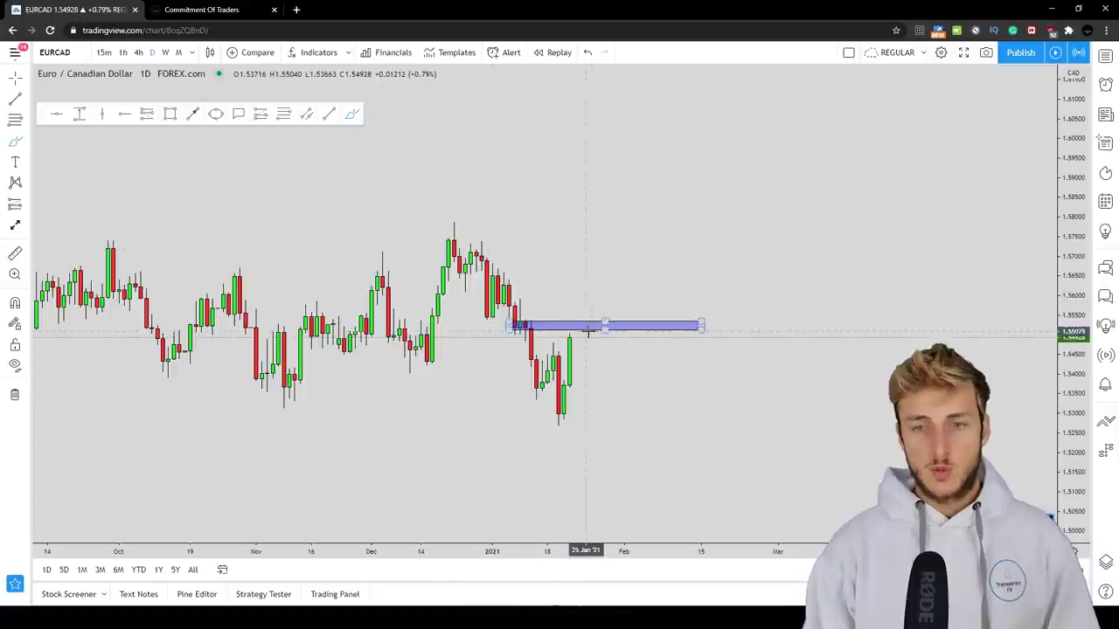
On the 4-hour chart, brush a stepped rise through the zone to about 1.558, delete it, and return to the daily timeframe.
left_click(138, 52)
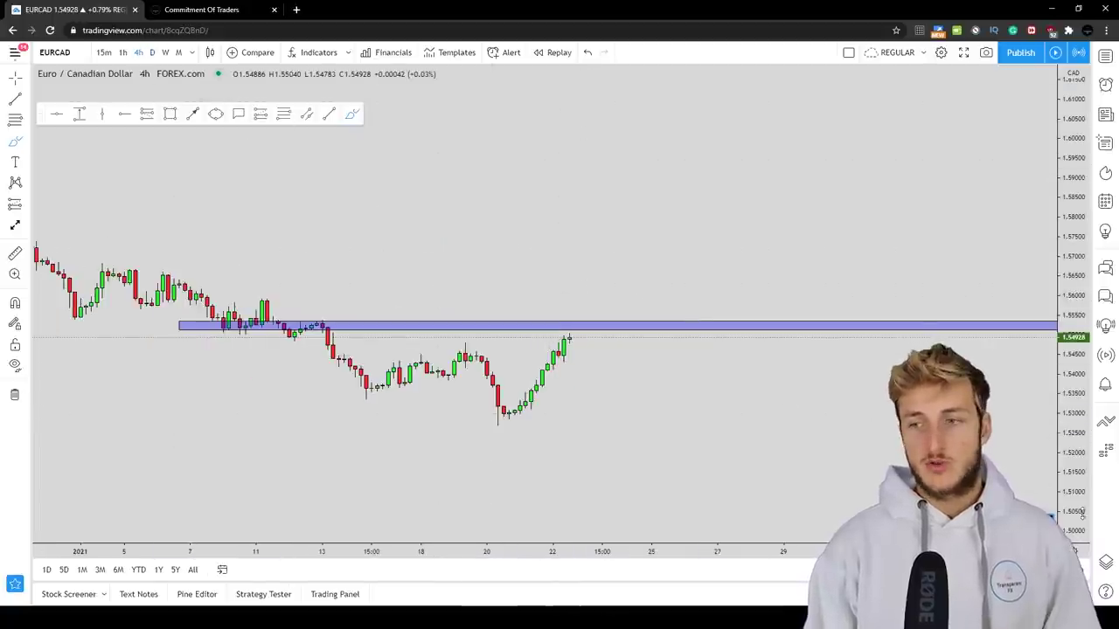
left_click_drag(568, 369, 617, 294)
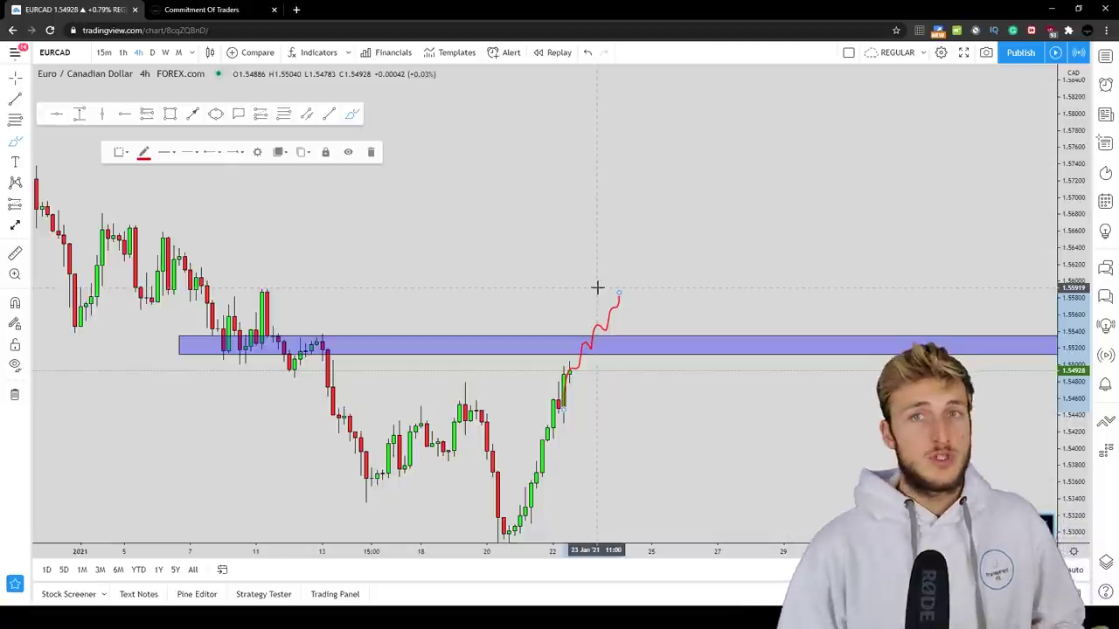
left_click(370, 152)
left_click(153, 53)
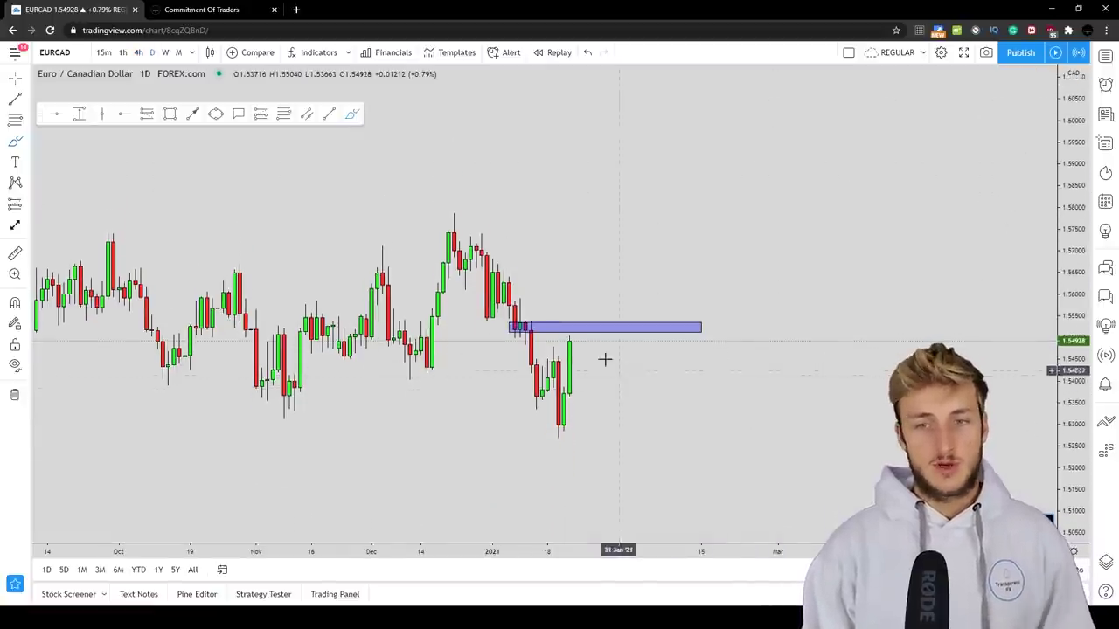
Brush a projected rise from just above the latest daily candle through the zone to about 1.5555.
left_click(352, 114)
left_click_drag(573, 336, 585, 320)
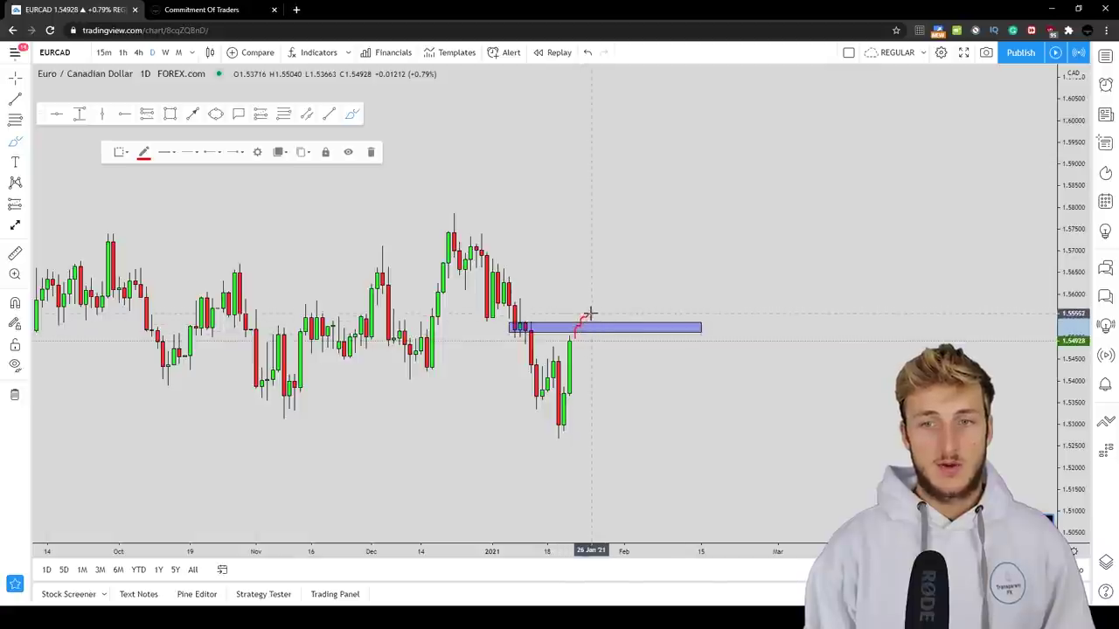
left_click(659, 265)
Draw an ellipse around the brushed rise at the zone, spanning about 1.552 to 1.561.
left_click(215, 116)
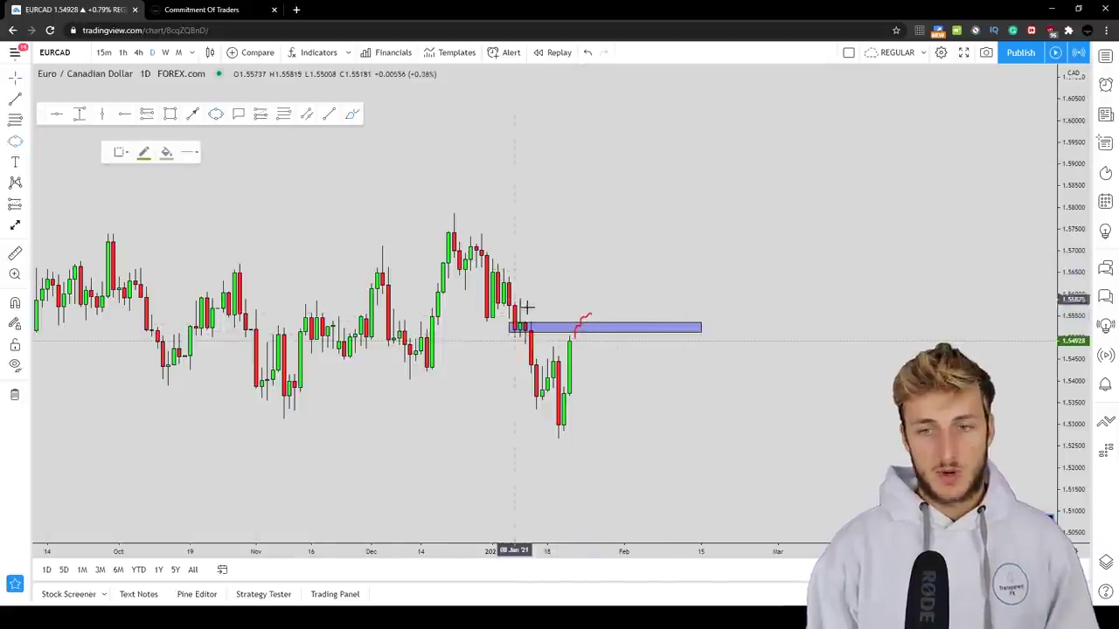
left_click(576, 329)
left_click(596, 301)
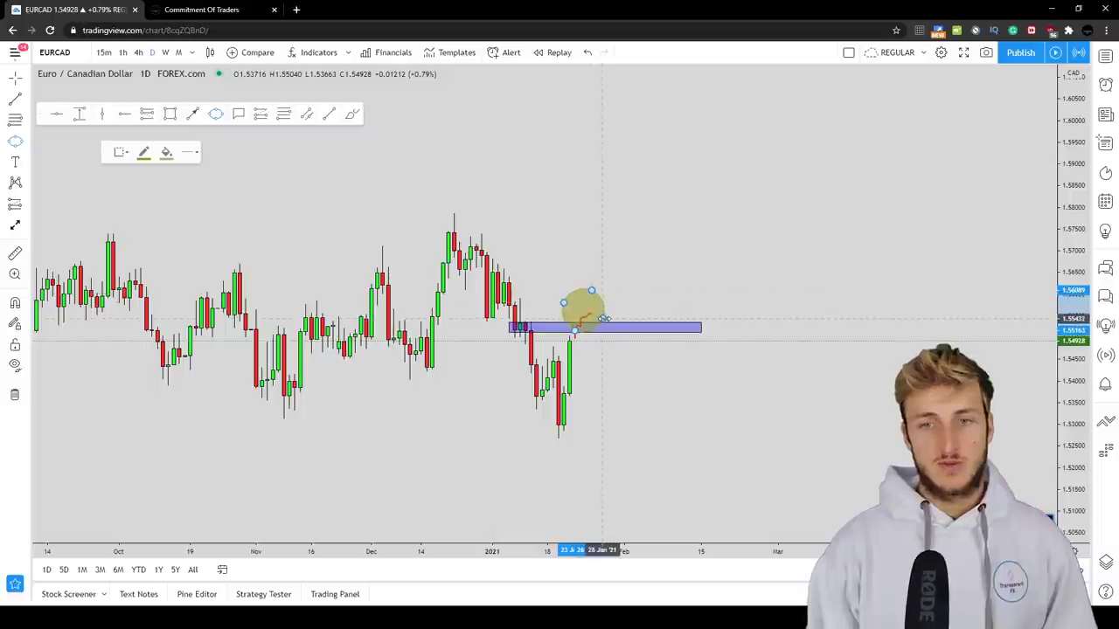
left_click(706, 249)
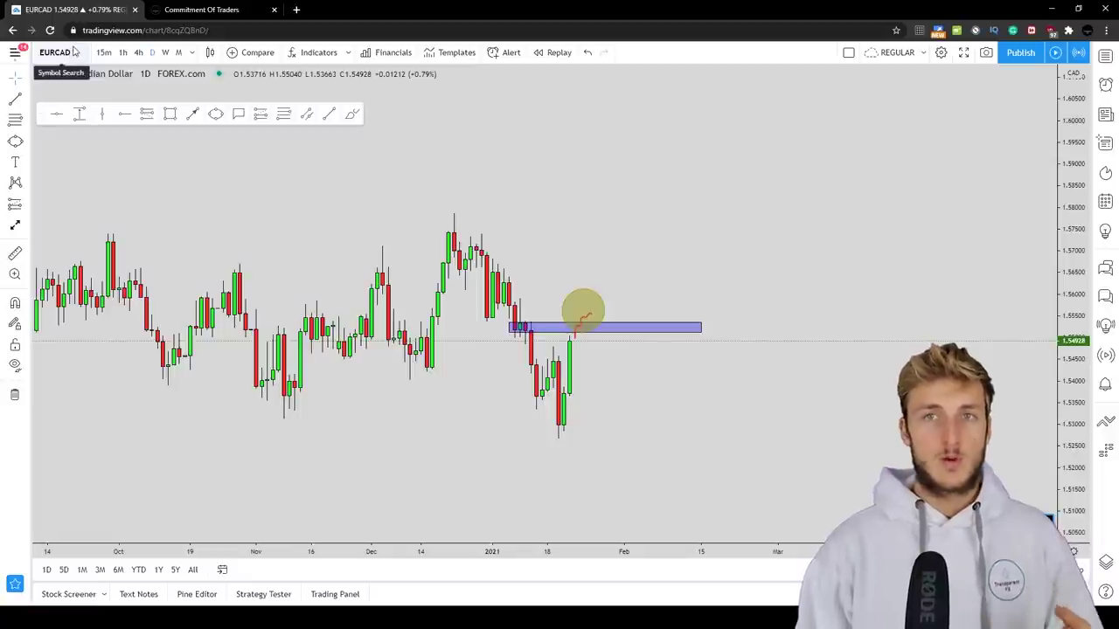
Draw an arrow from the end of the brushed rise down to about 1.546.
left_click(193, 115)
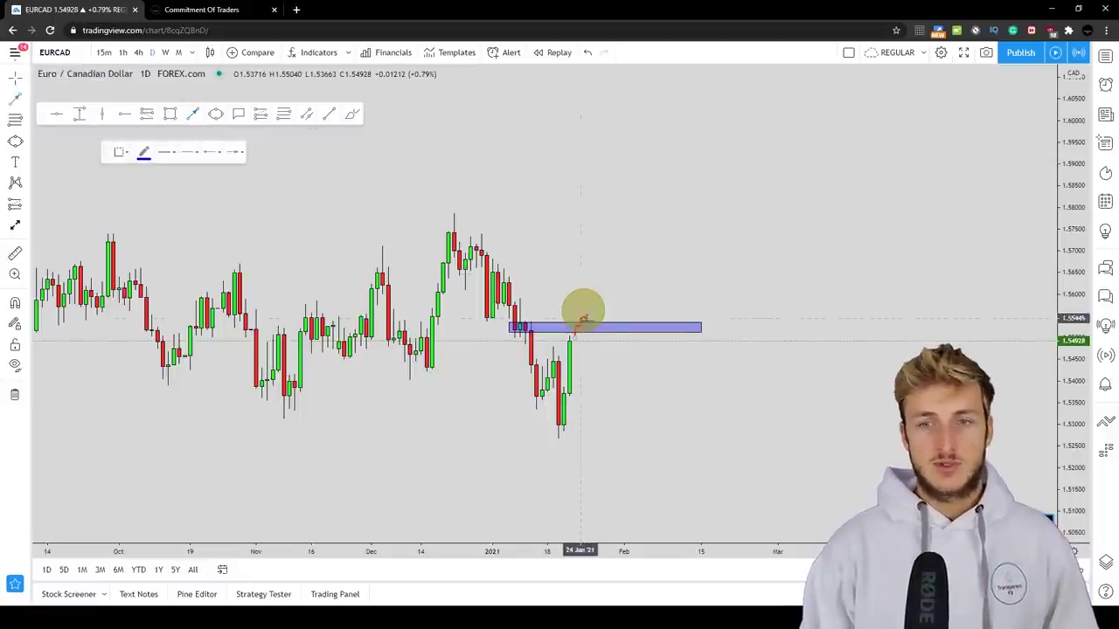
left_click_drag(592, 316, 608, 354)
left_click(709, 361)
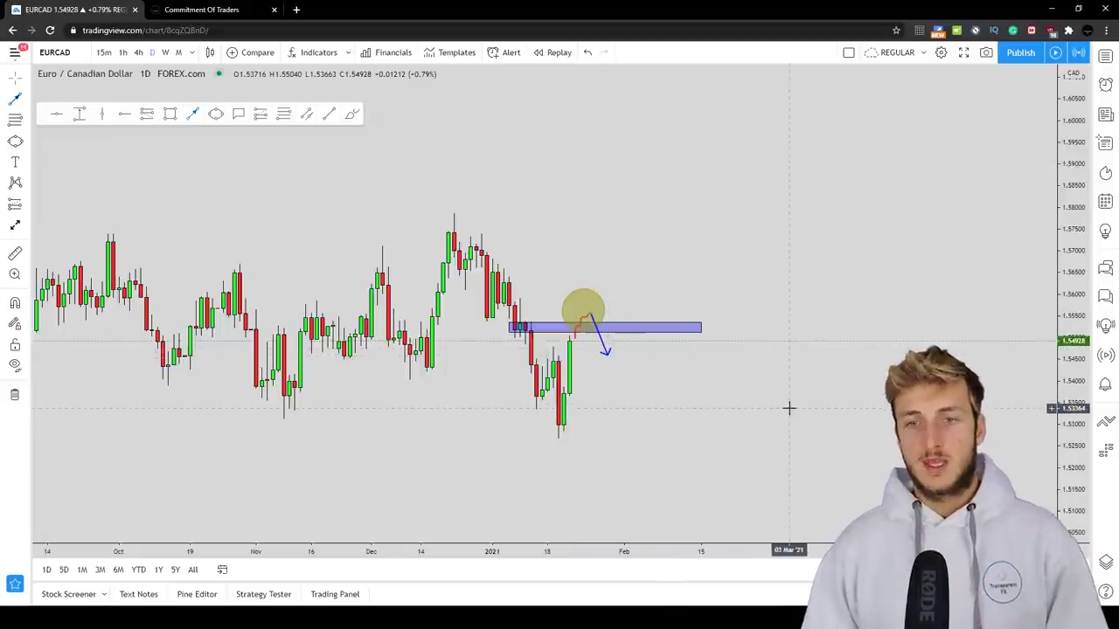